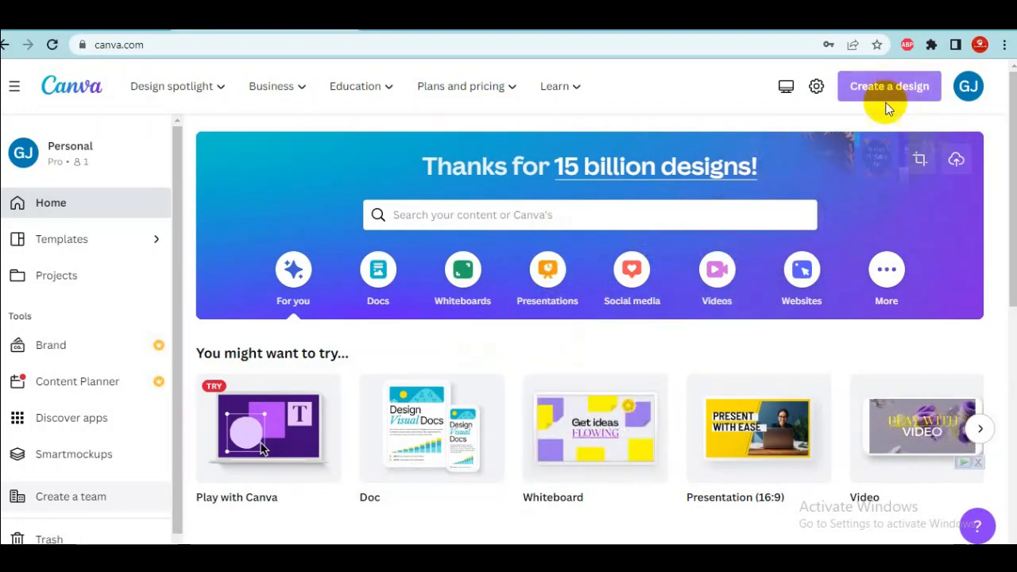
Step: Search the design types for "facebook", create a blank Facebook Ad design (1200 × 628 px), and dismiss the introductory tour
click(891, 83)
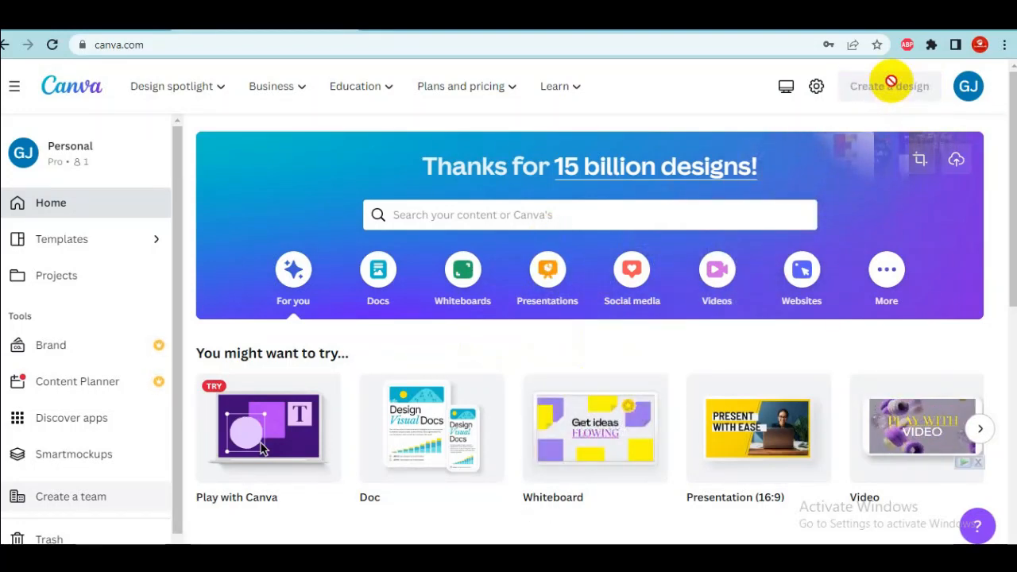
click(876, 85)
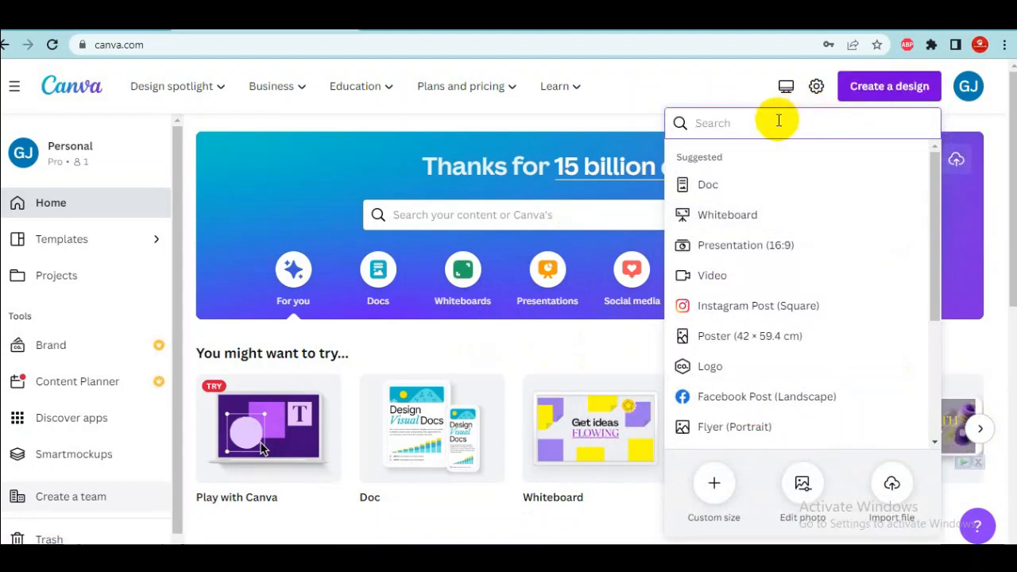
text(face)
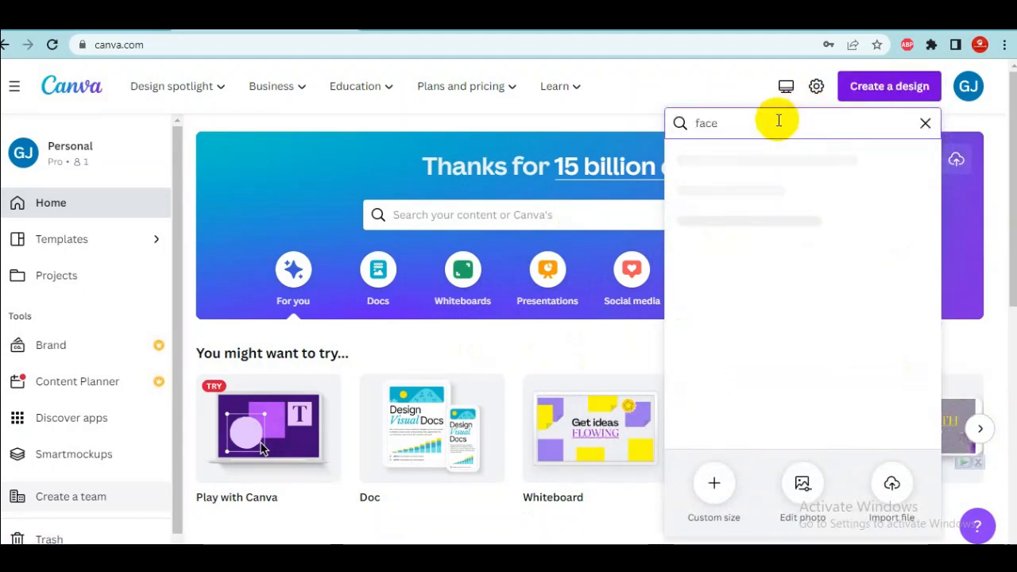
text(book)
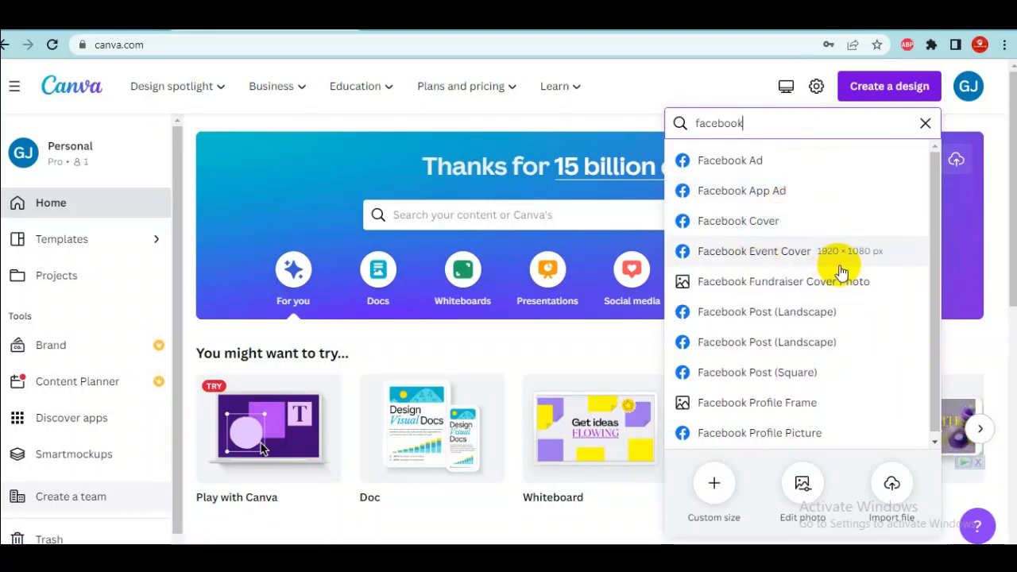
drag(935, 283, 931, 252)
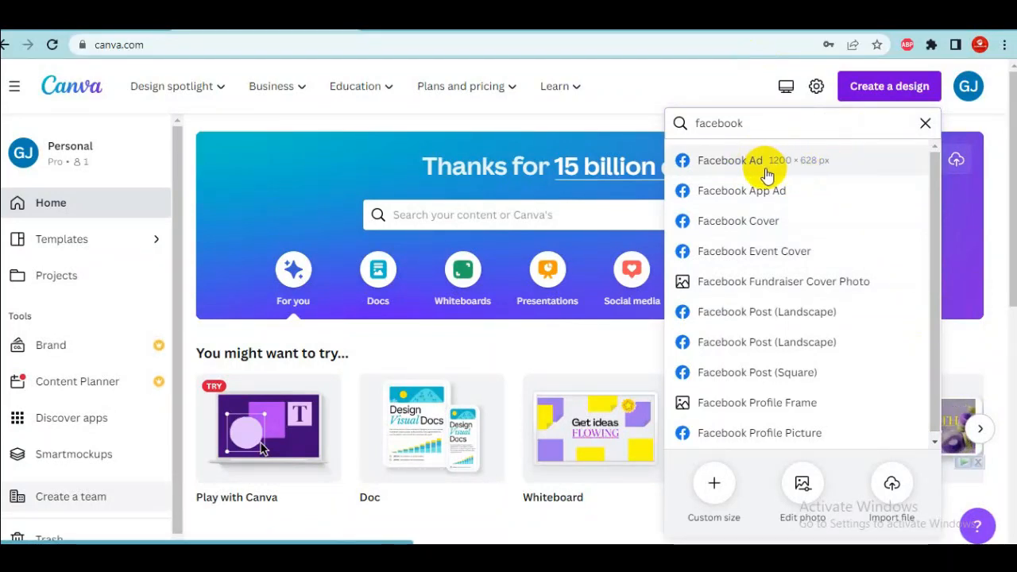
click(766, 172)
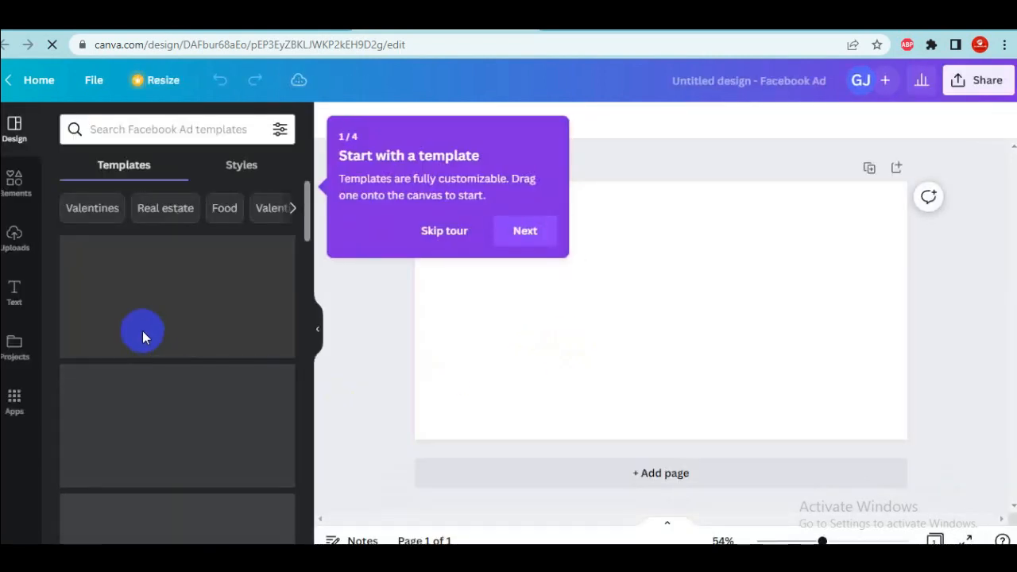
click(527, 230)
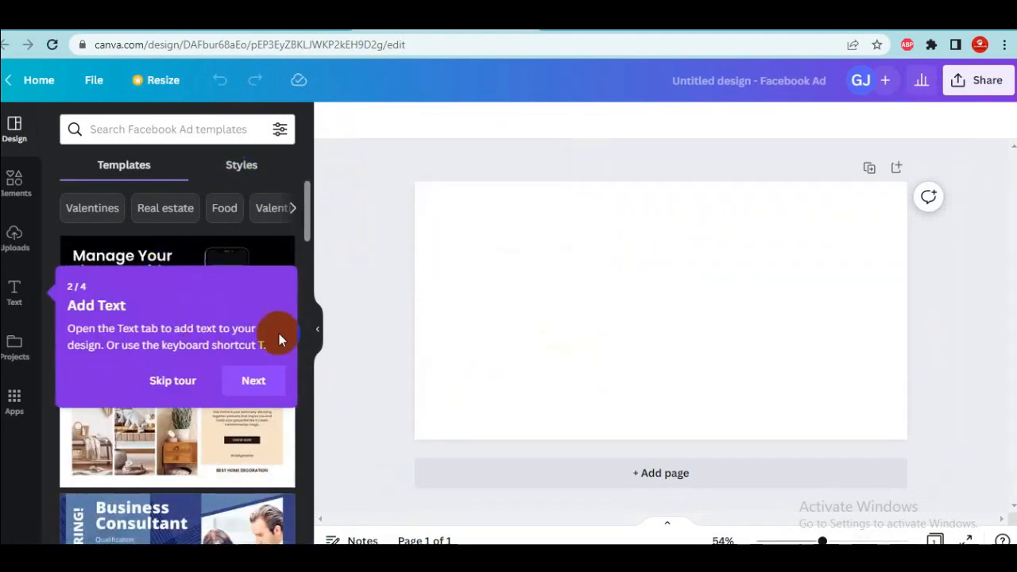
click(172, 380)
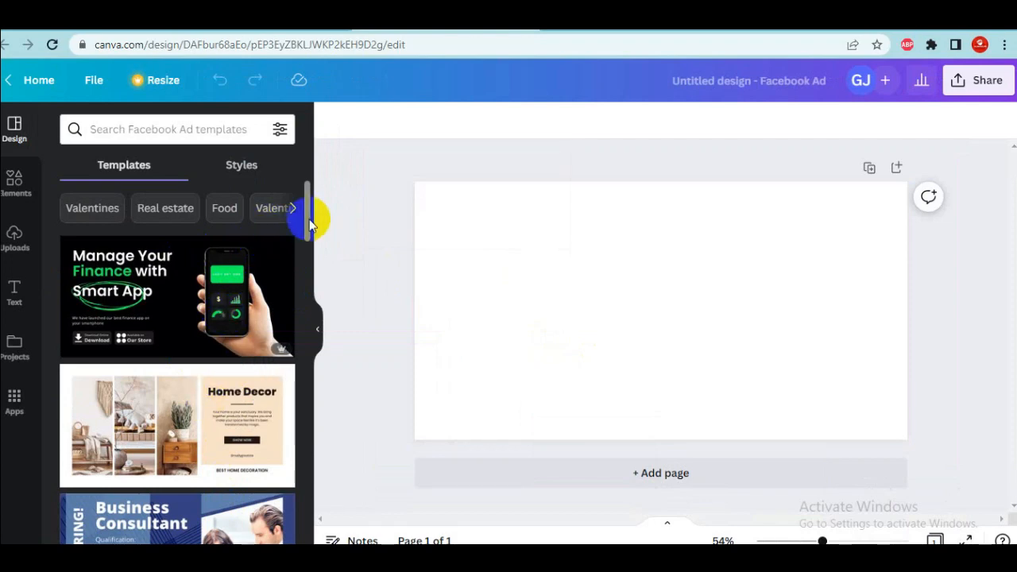
Step: Search the Facebook Ad templates for "tech" and apply the Smart Phone X template to the page
drag(308, 225, 321, 188)
click(132, 133)
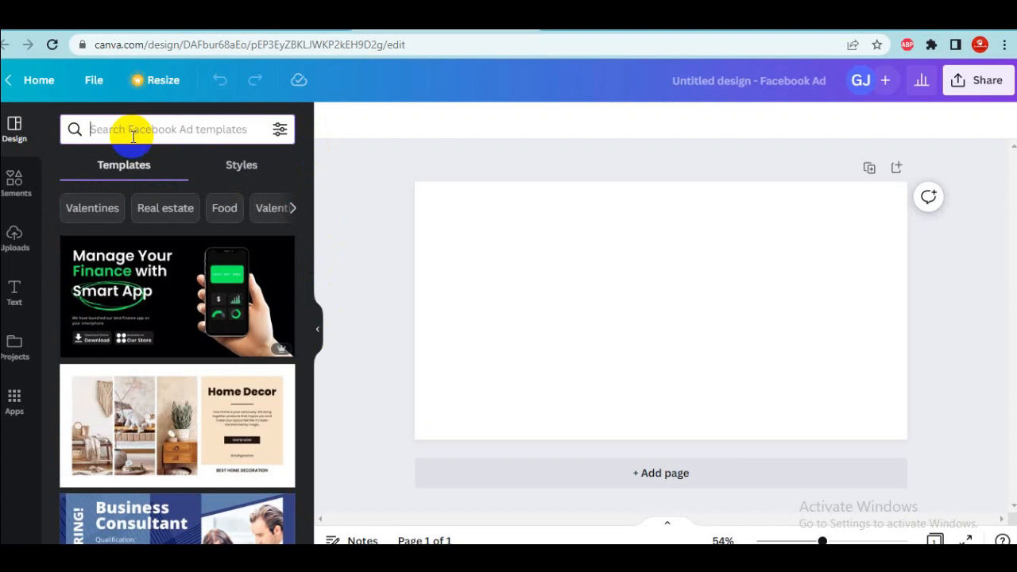
text(tech)
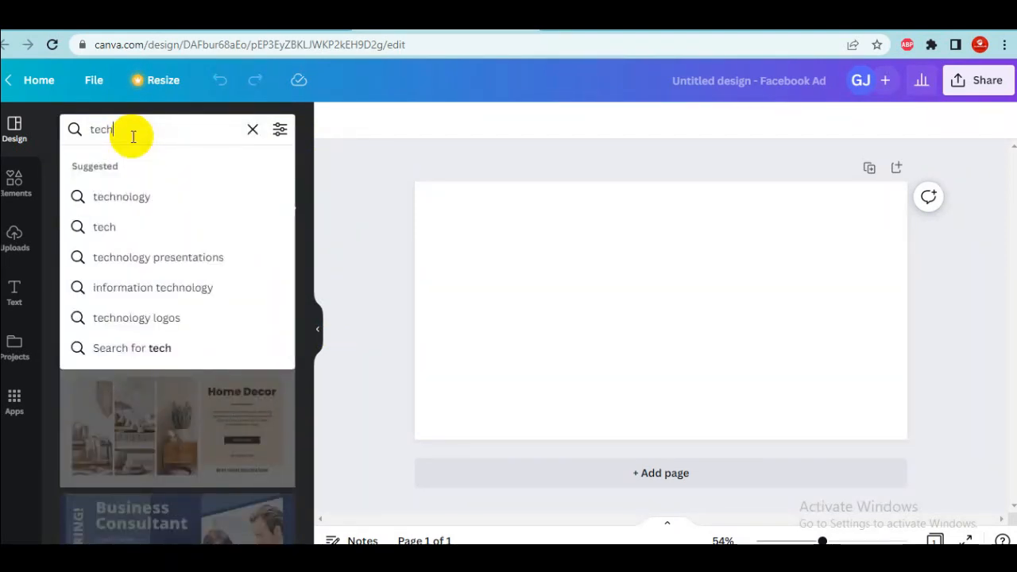
key(Return)
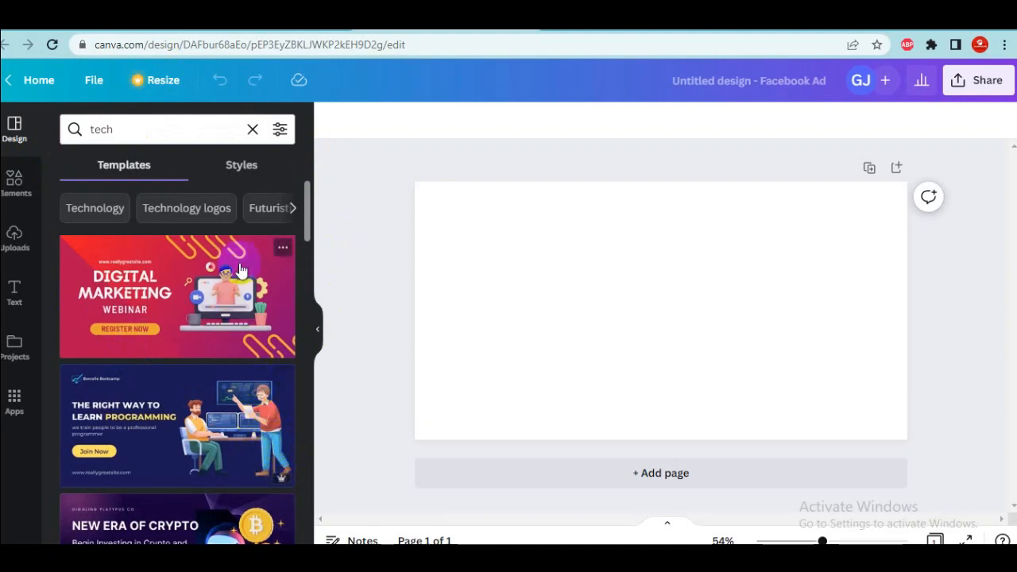
drag(308, 228, 311, 306)
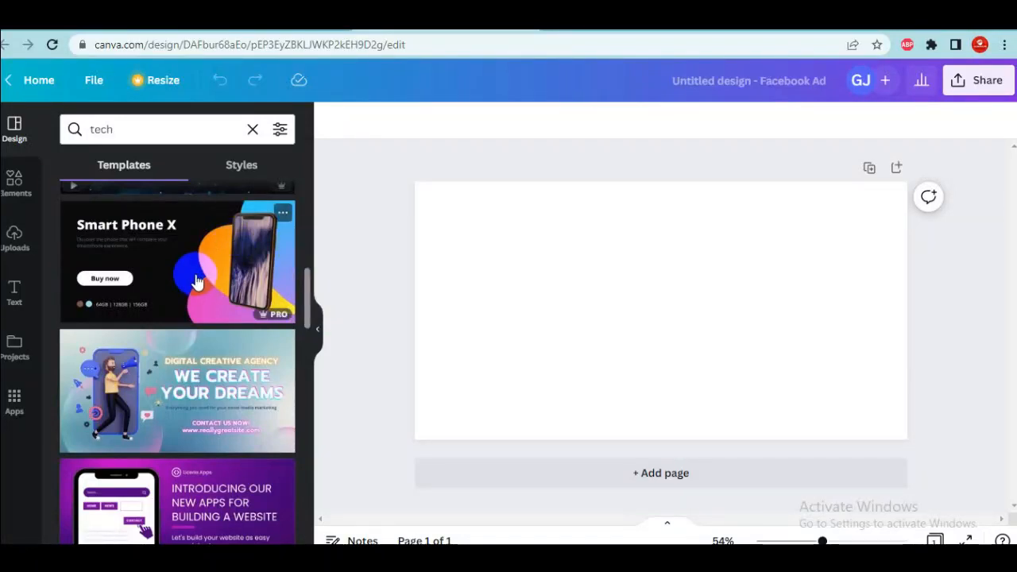
click(197, 280)
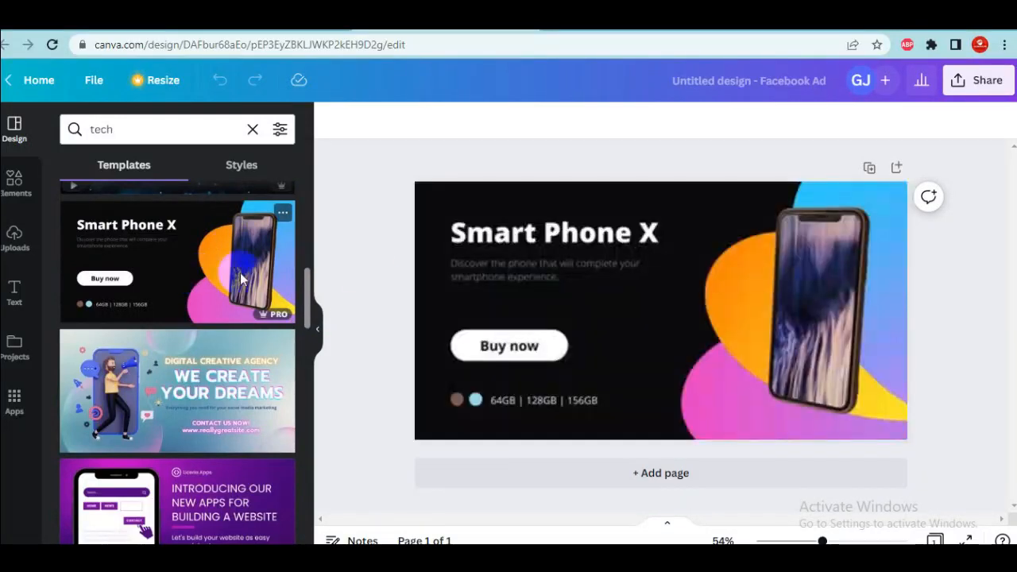
click(773, 297)
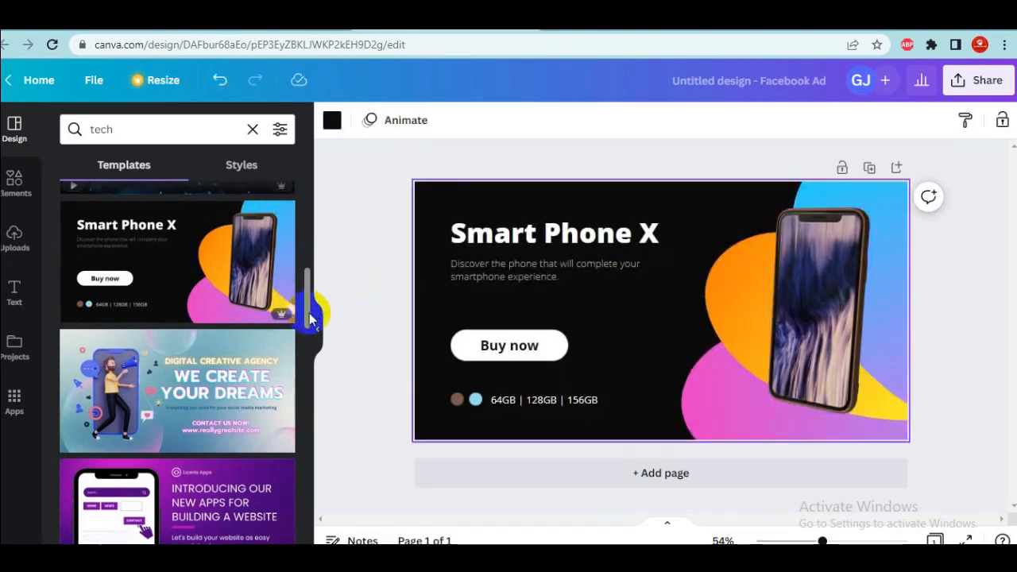
drag(310, 318, 316, 474)
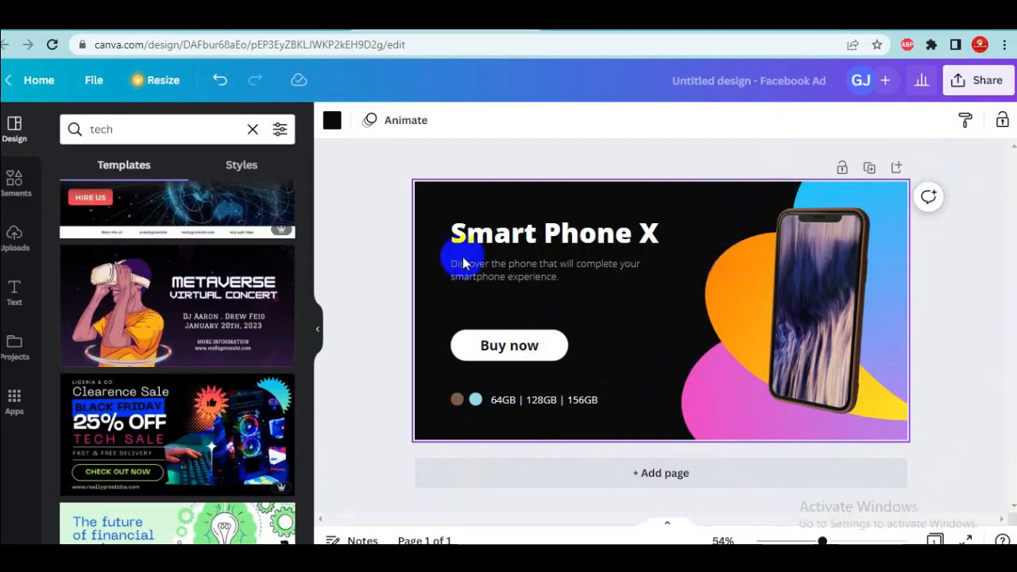
Step: Replace the "Smart Phone X" heading text with "Tecno Pop 5x"
double_click(570, 234)
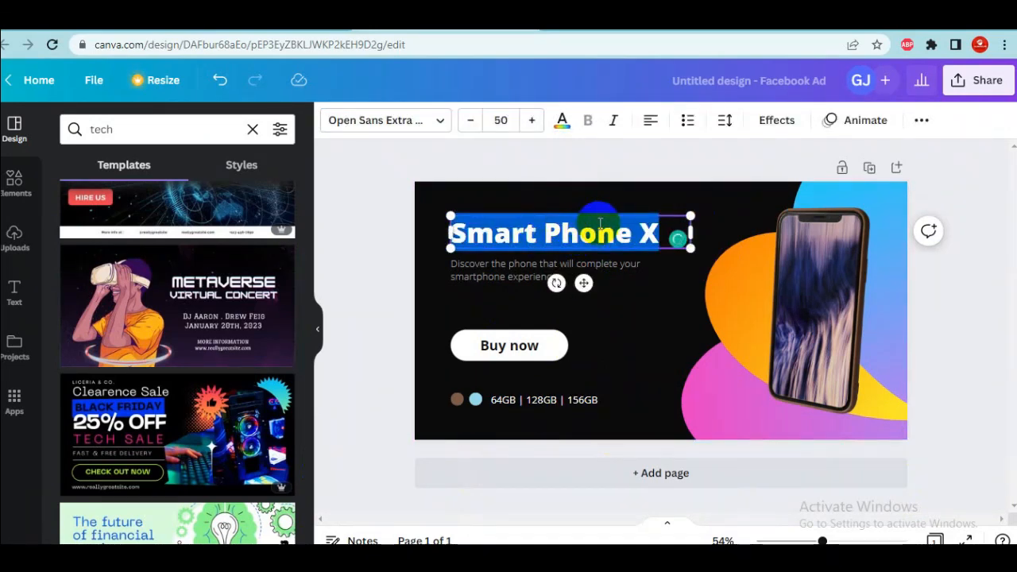
text(Tecno)
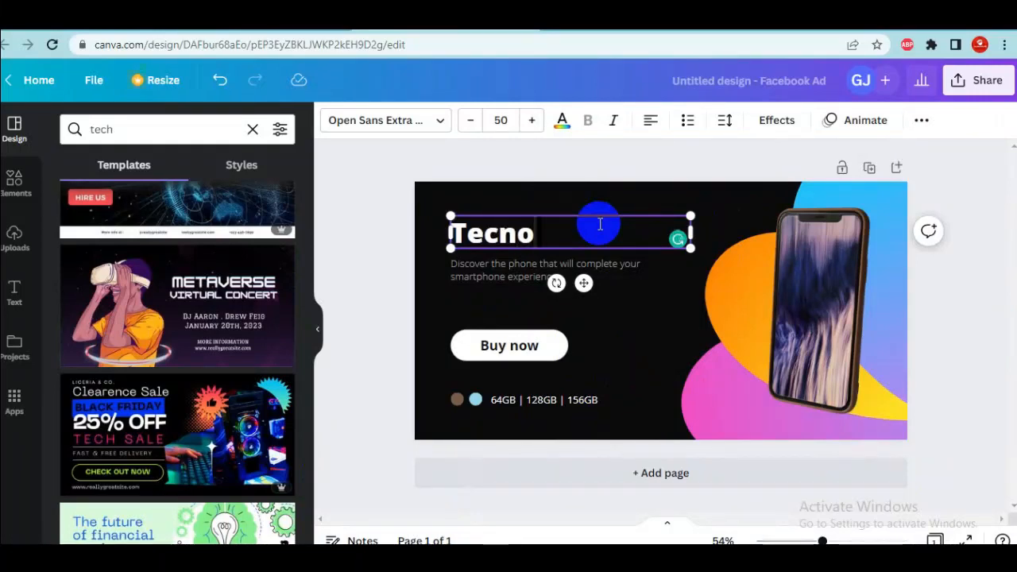
text(Pop 5x)
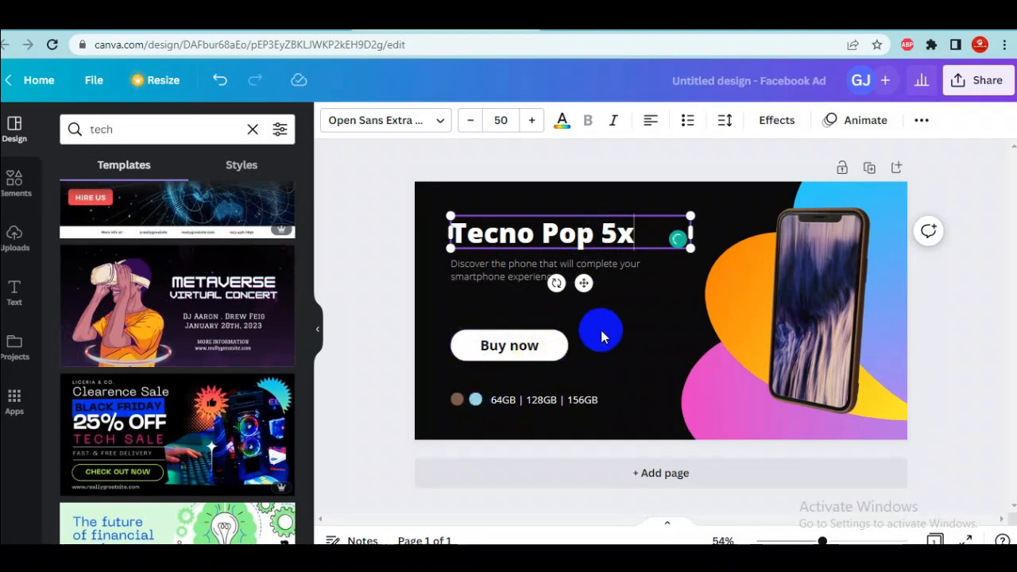
click(602, 331)
Step: Enlarge the "Tecno Pop 5x" heading to a font size of 65.9
click(631, 232)
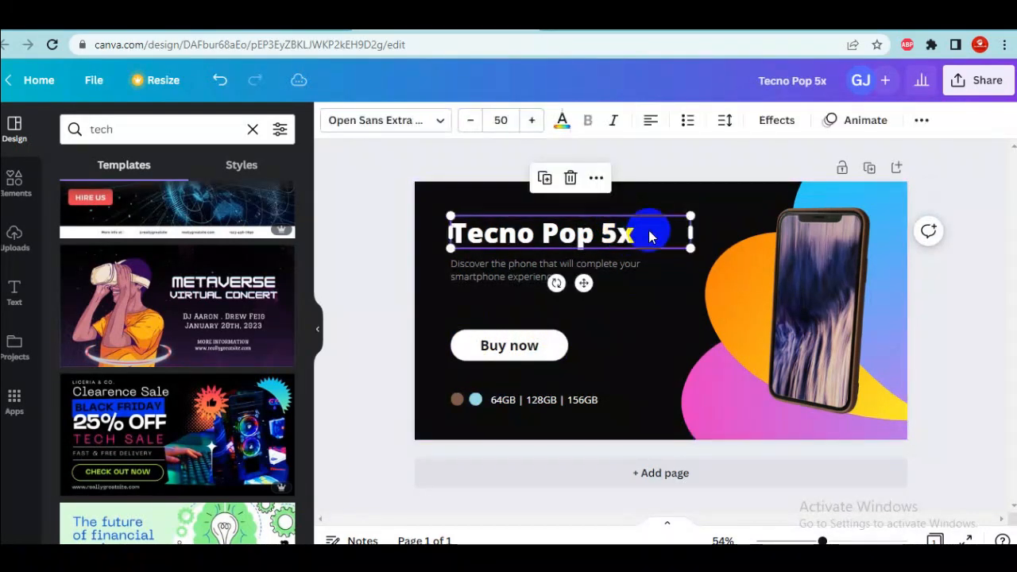
drag(690, 248, 689, 293)
click(531, 123)
click(530, 123)
click(531, 125)
click(531, 126)
click(530, 126)
click(530, 125)
click(531, 126)
click(531, 126)
click(531, 125)
click(531, 126)
click(531, 125)
click(531, 125)
click(532, 126)
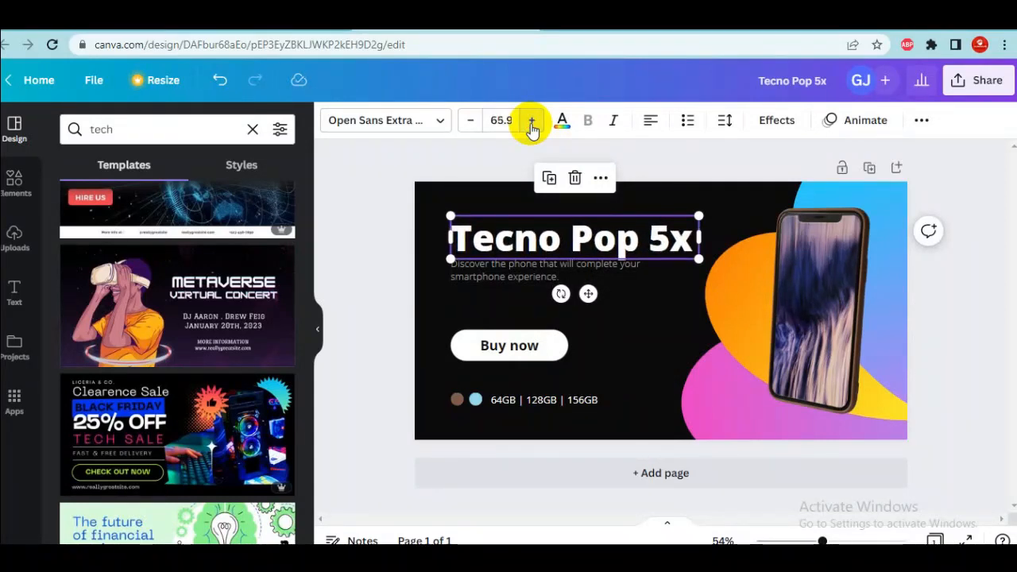
drag(646, 228, 642, 228)
Step: Append "Click on below link to buy" to the description under the heading and scale its text box up to font size 19.5
click(529, 282)
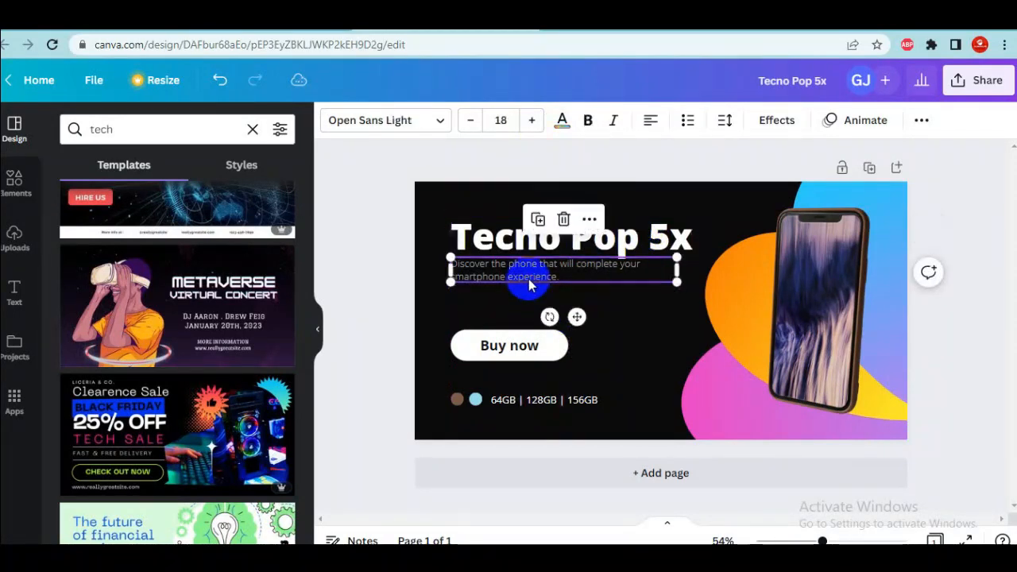
double_click(528, 282)
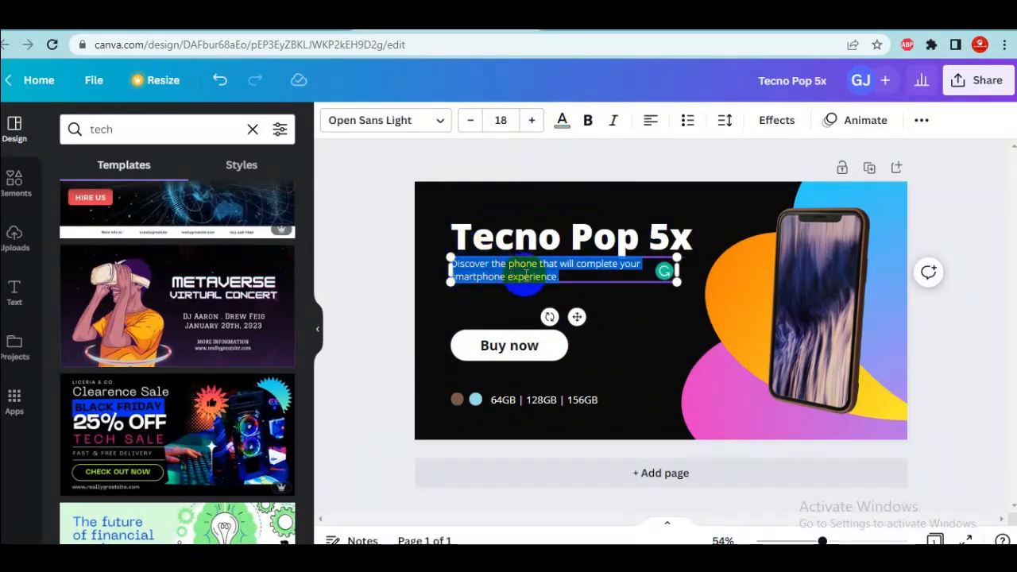
click(377, 472)
click(720, 540)
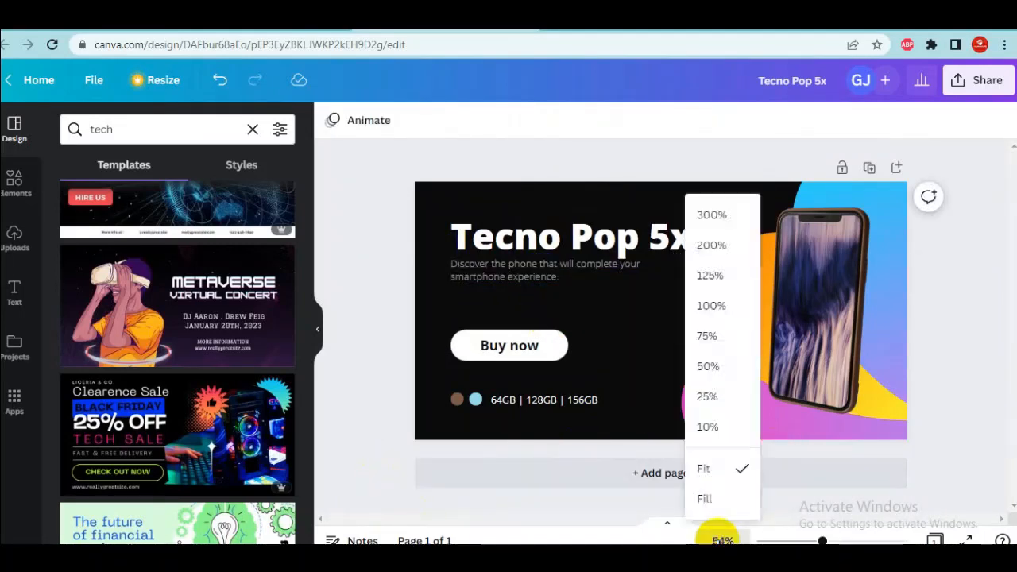
click(721, 541)
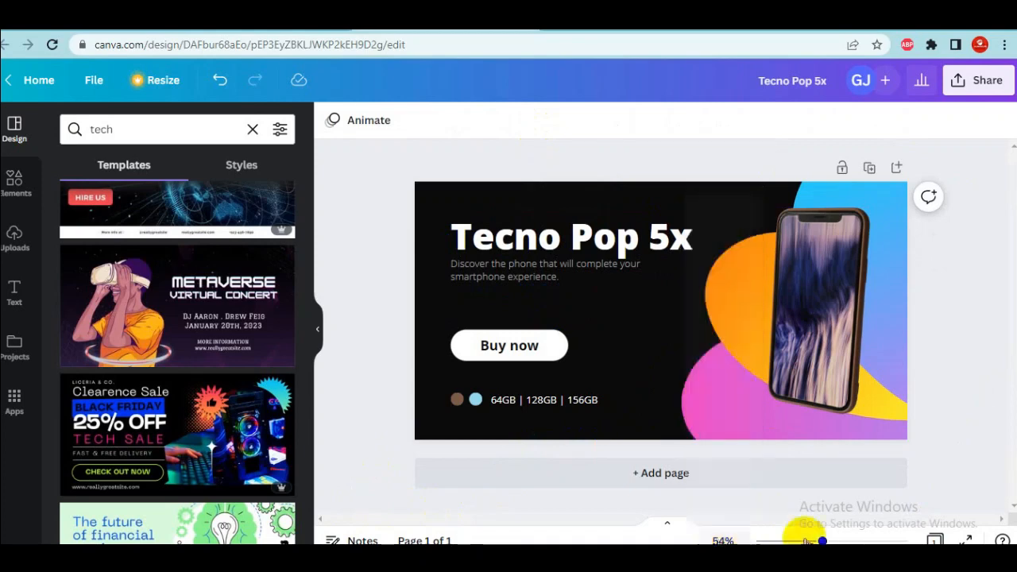
drag(822, 541, 833, 540)
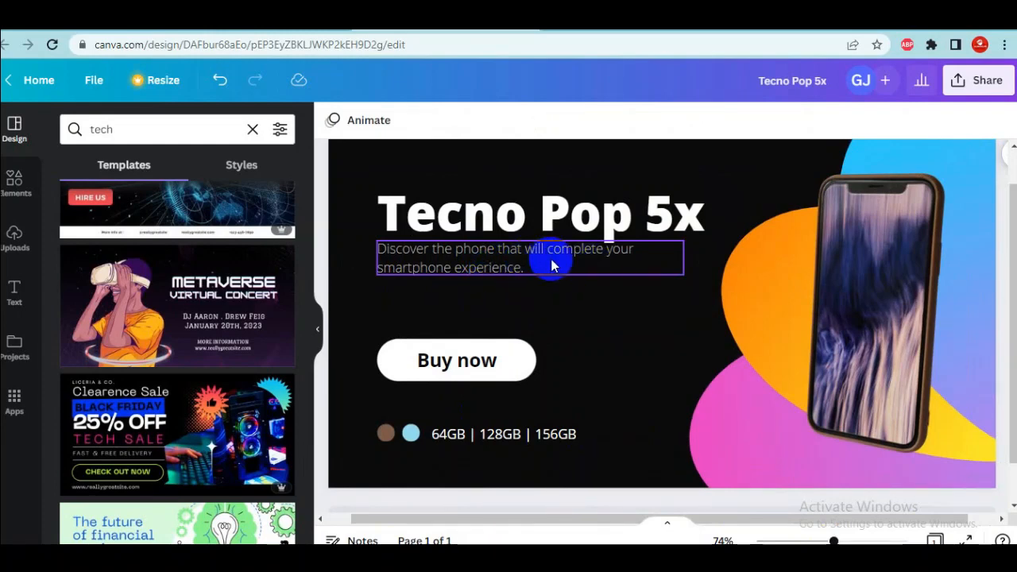
click(515, 262)
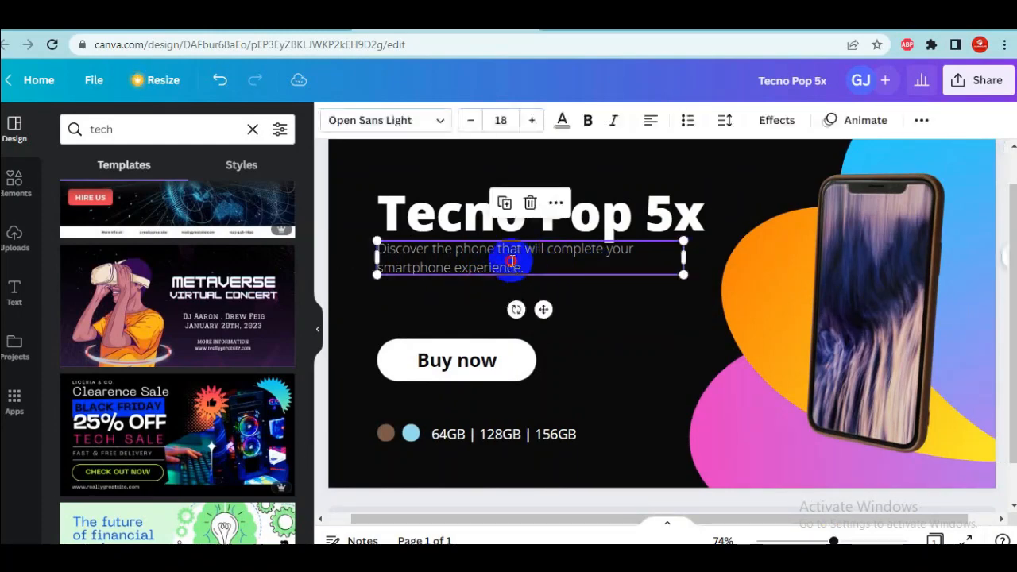
click(512, 261)
click(512, 260)
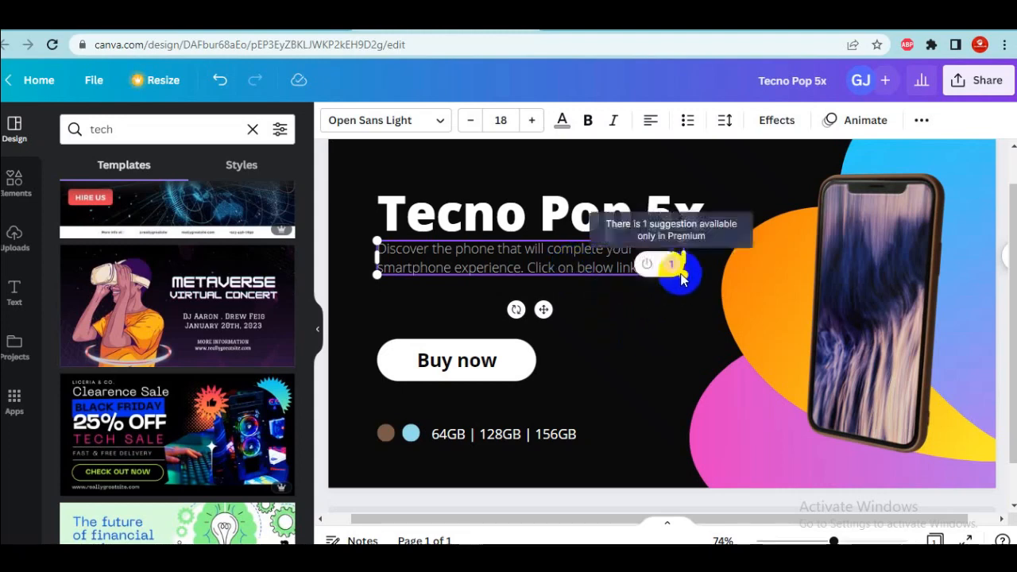
drag(685, 277, 707, 278)
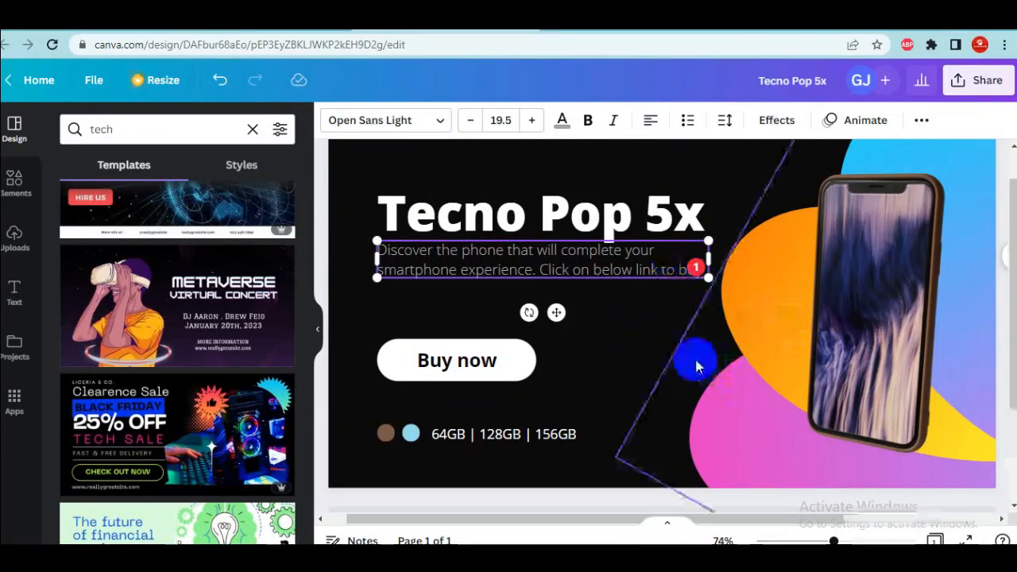
click(610, 351)
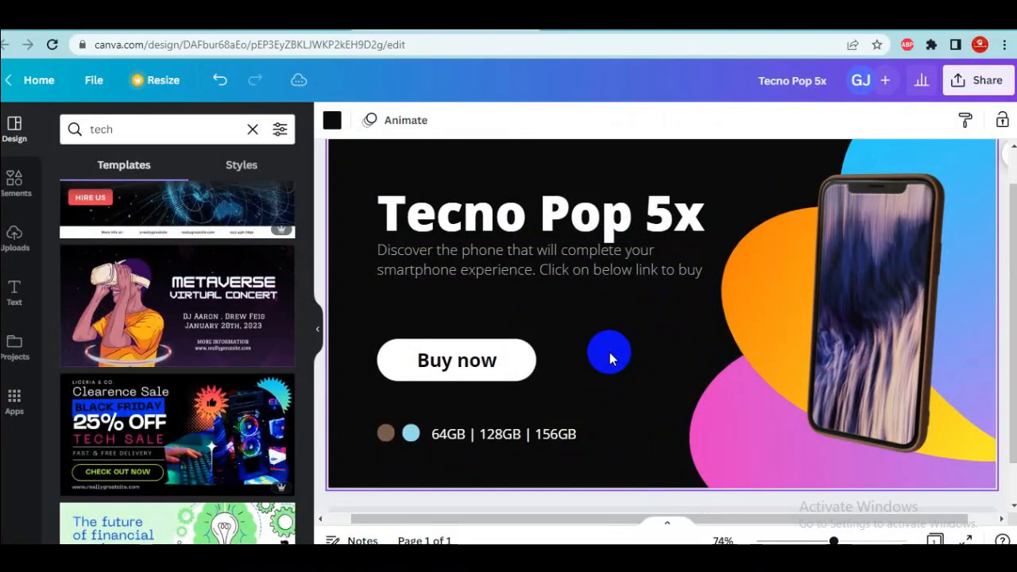
Step: Change the "Buy now" label's text colour to the bright red from the default colours
click(444, 367)
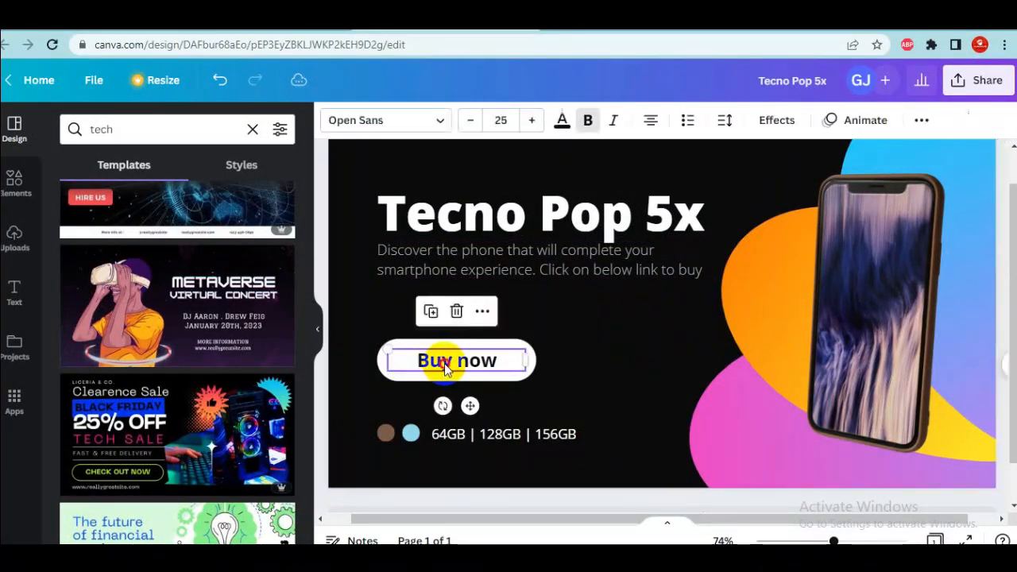
click(444, 363)
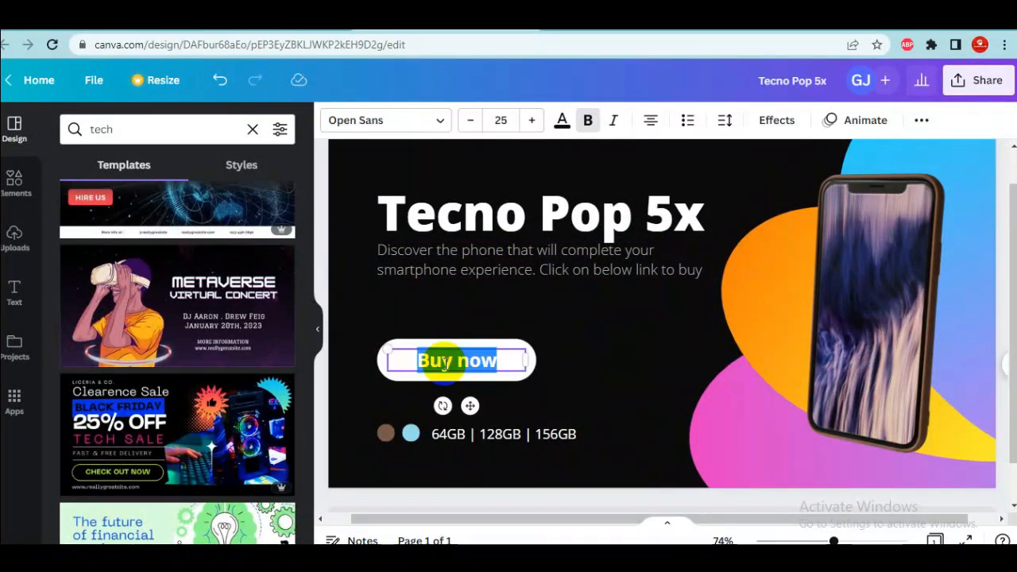
click(564, 120)
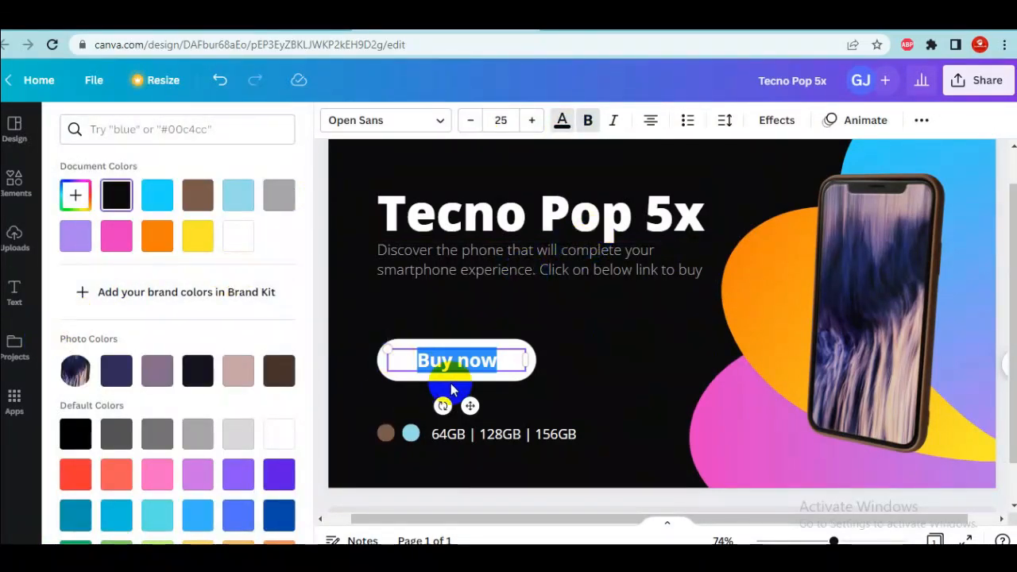
click(506, 359)
drag(505, 359, 390, 360)
click(76, 475)
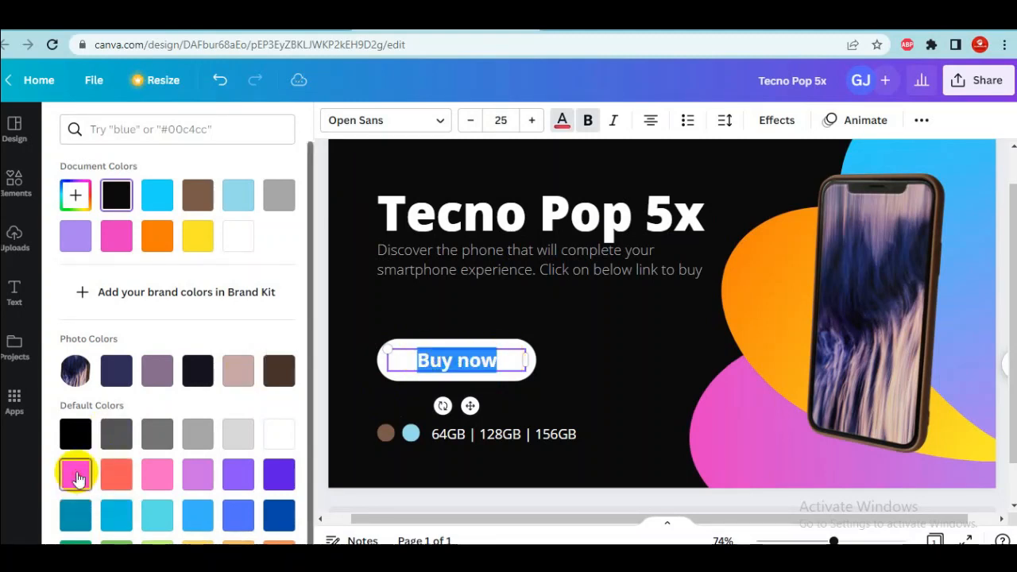
click(524, 359)
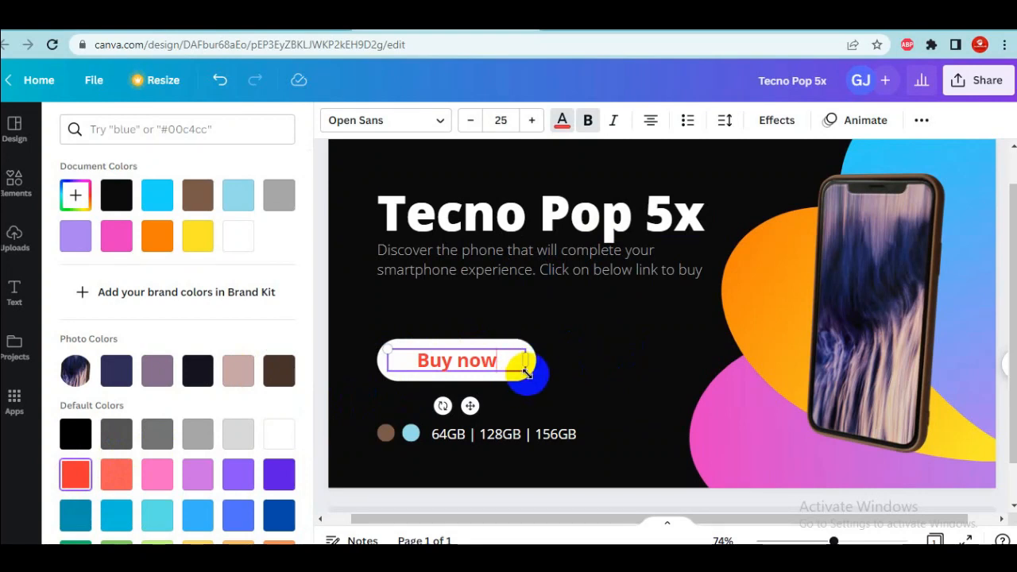
Step: Increase the "Buy now" label's font size to 33
mouse_move(506, 364)
mouse_down()
mouse_move(363, 358)
mouse_move(511, 358)
mouse_up()
click(417, 360)
click(534, 122)
click(534, 122)
click(534, 122)
click(533, 122)
click(534, 121)
click(534, 121)
click(534, 122)
click(534, 122)
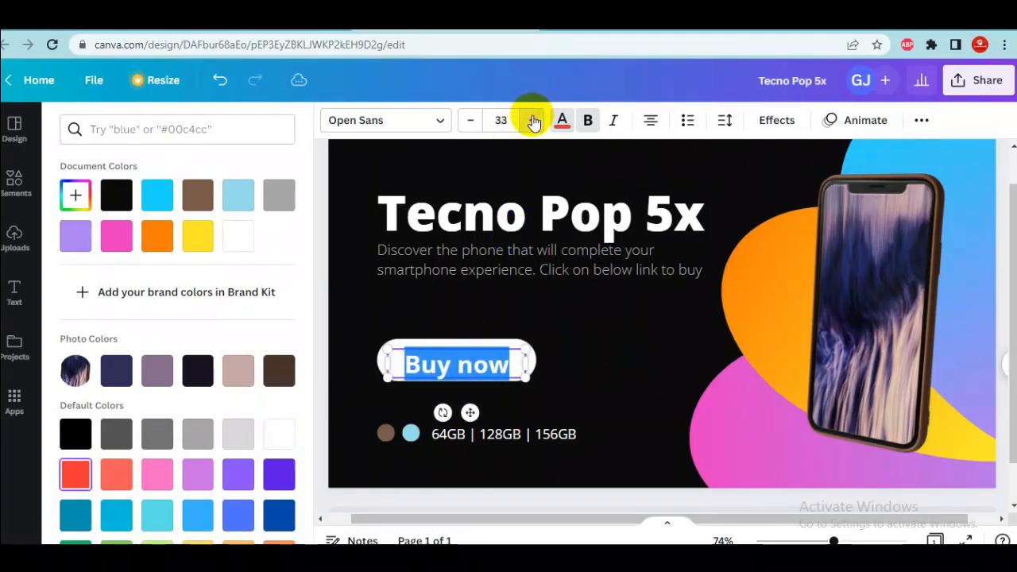
Step: Set the "Buy now" label's font size to 35 and nudge the label up so it sits centred in its white button shape
click(534, 121)
click(534, 122)
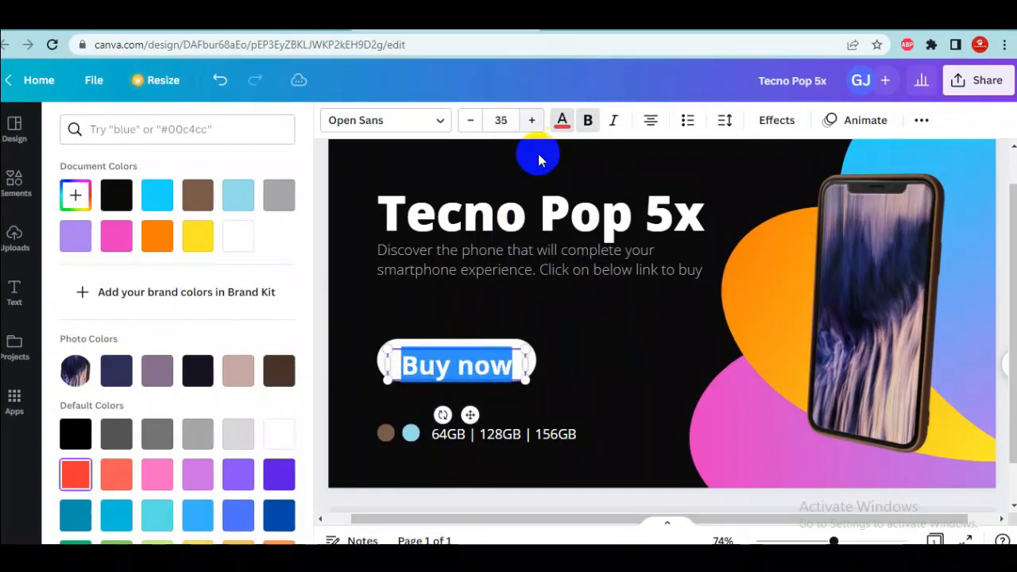
click(493, 386)
drag(494, 382, 494, 378)
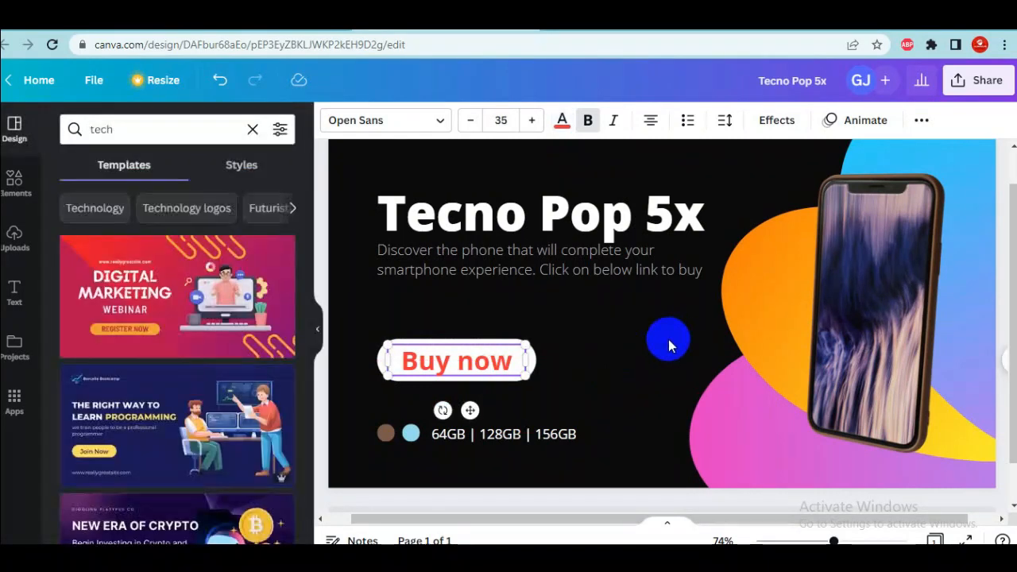
click(646, 343)
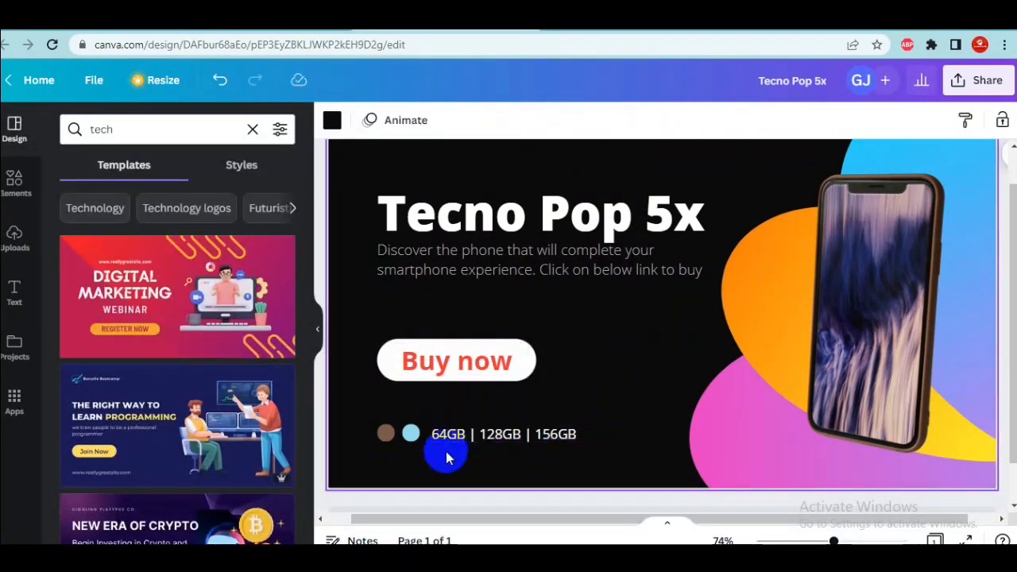
Step: Recolour the two dots beside the storage line, making the light blue dot red and the brown dot white
click(406, 433)
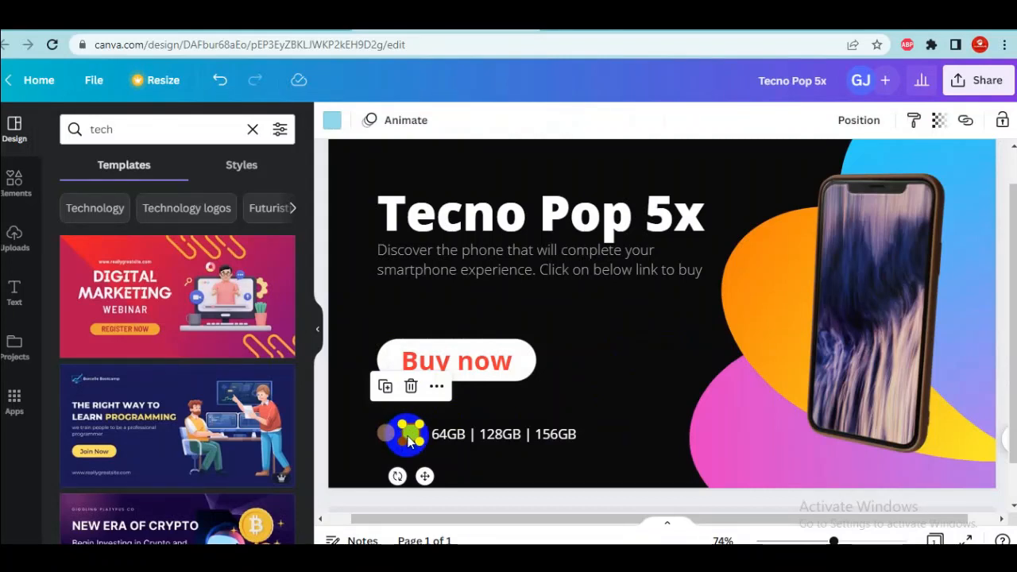
click(334, 121)
click(86, 438)
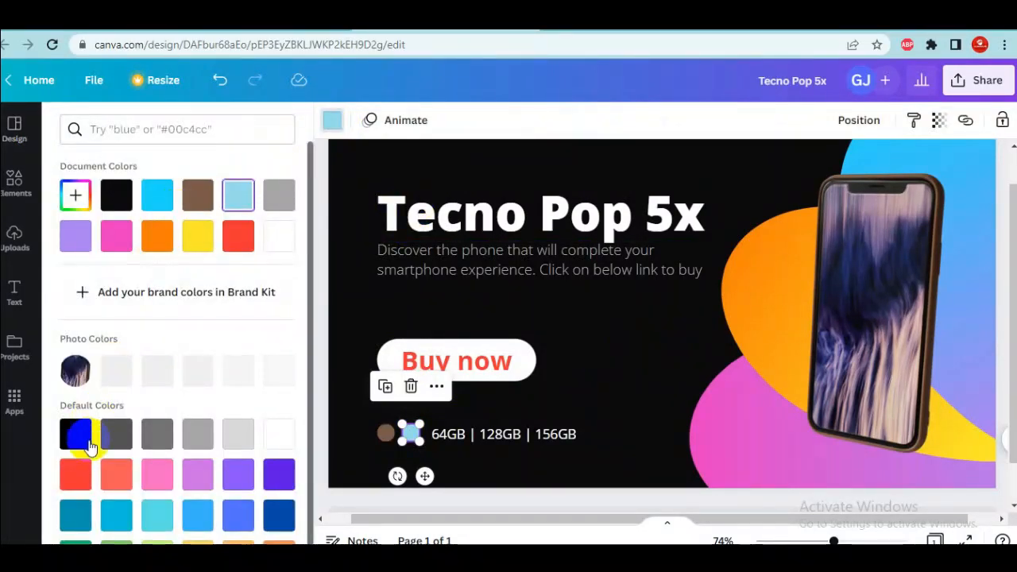
click(248, 232)
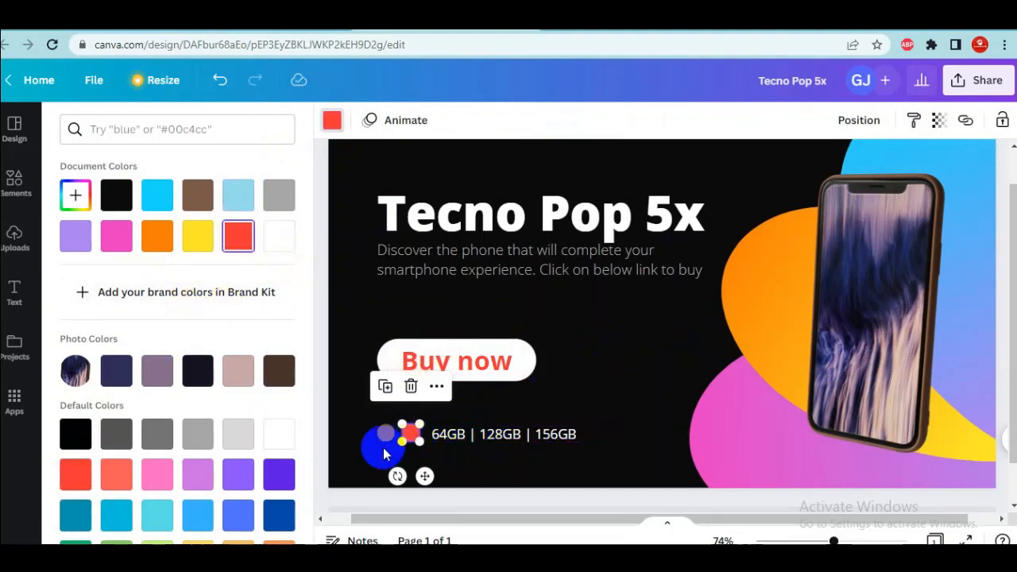
click(383, 447)
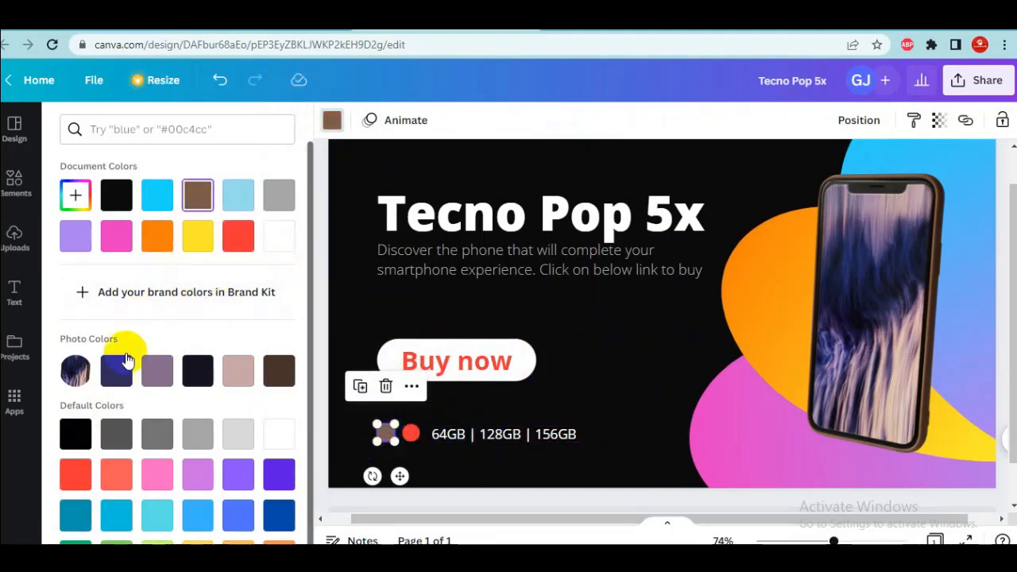
click(279, 236)
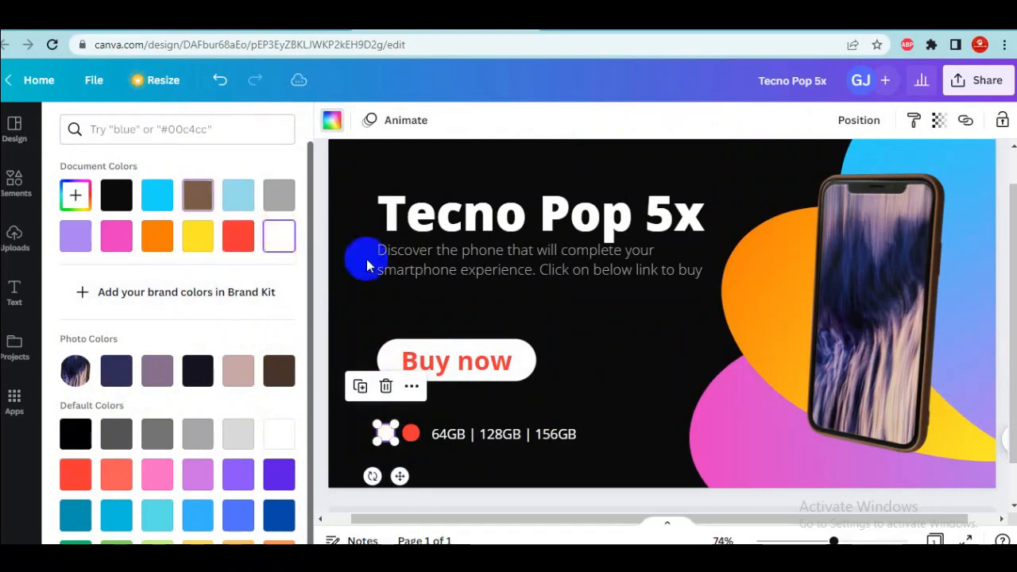
click(593, 334)
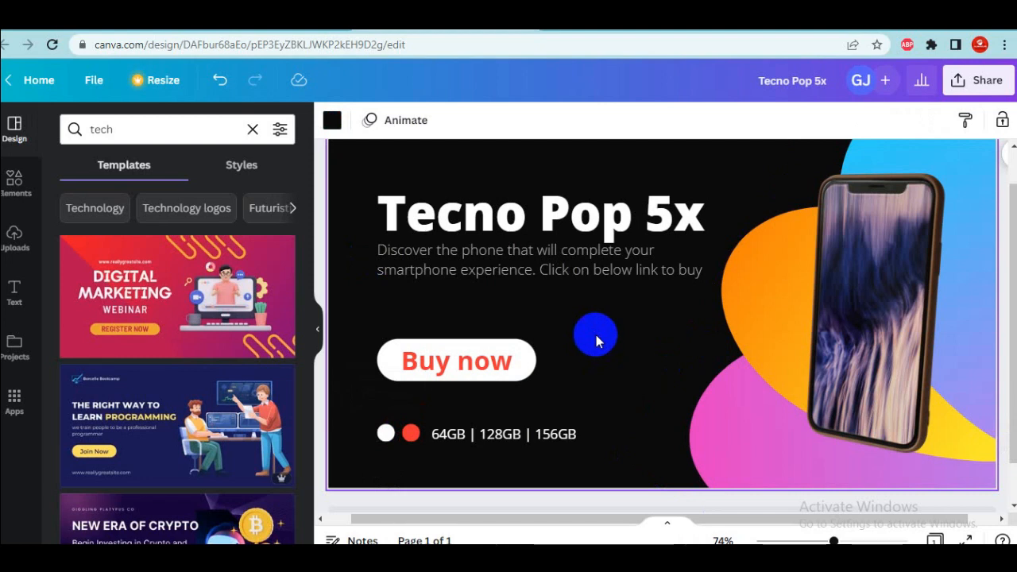
Step: Change the first storage value, 64GB, to 128GB in the line below the "Buy now" button
double_click(450, 436)
click(450, 435)
click(446, 436)
click(437, 436)
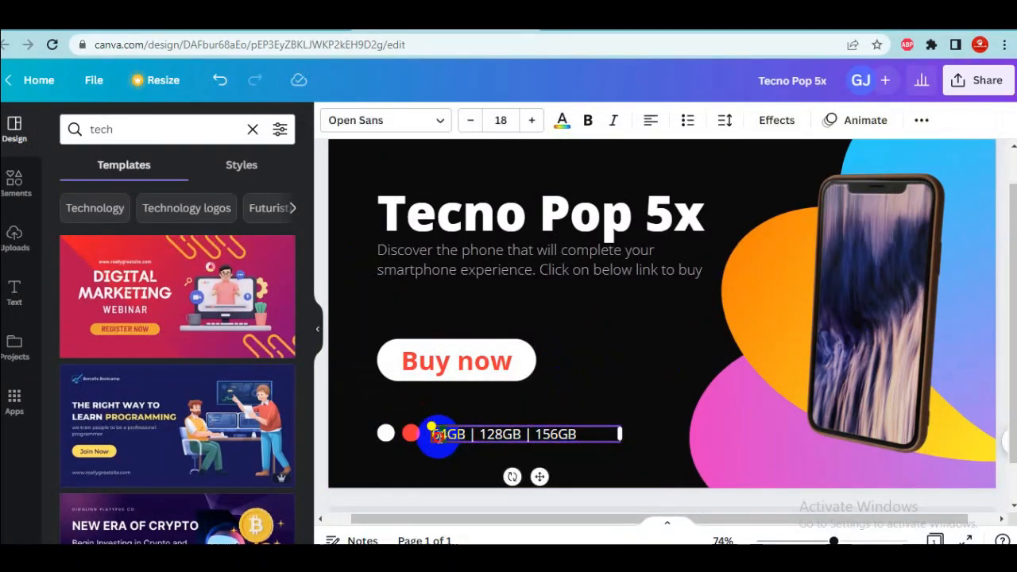
drag(430, 434, 444, 435)
text(128)
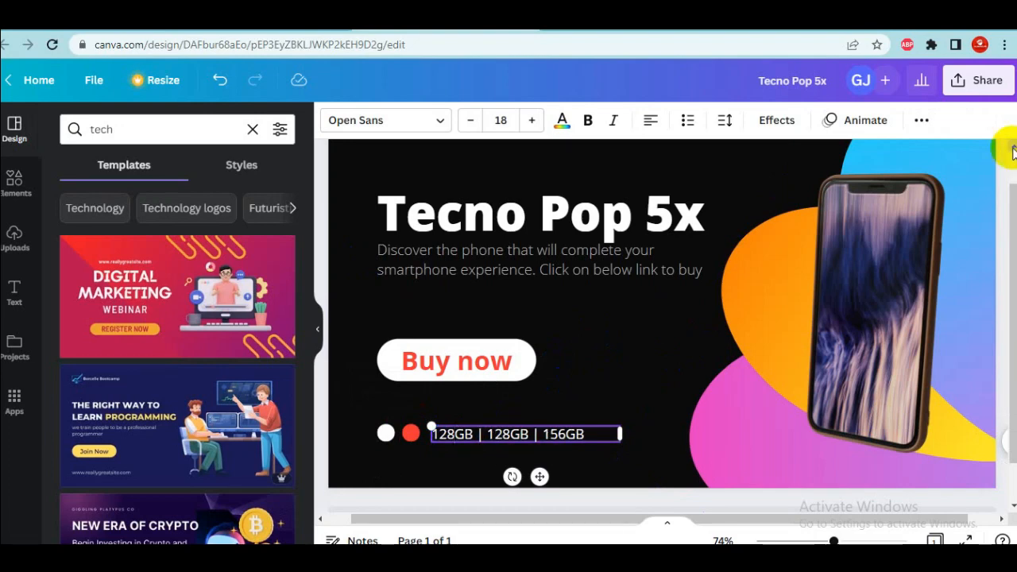
Step: Change the middle value of the storage line to 8GB and deselect the text
double_click(509, 434)
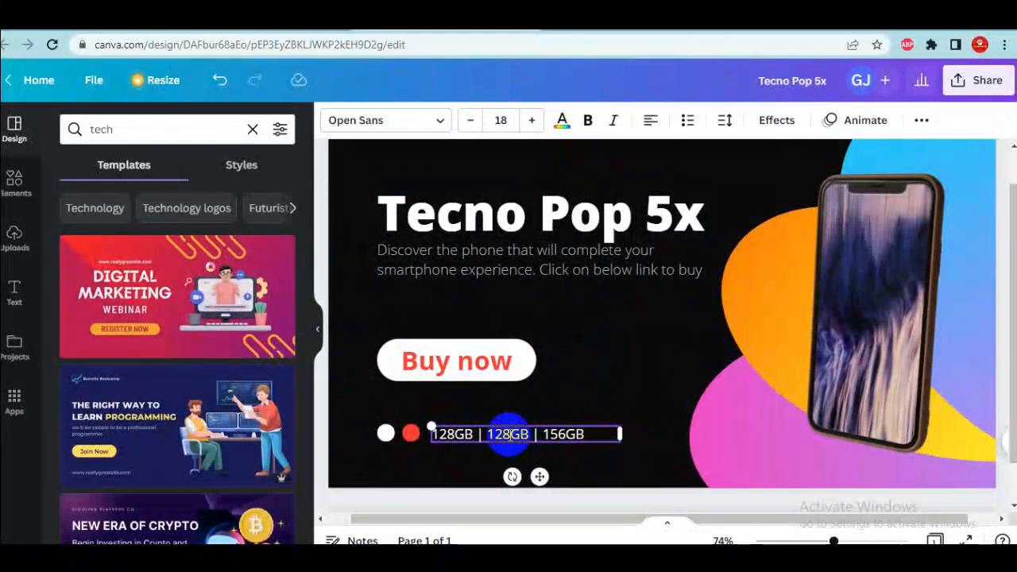
triple_click(508, 433)
click(509, 434)
key(BackSpace)
key(BackSpace)
key(BackSpace)
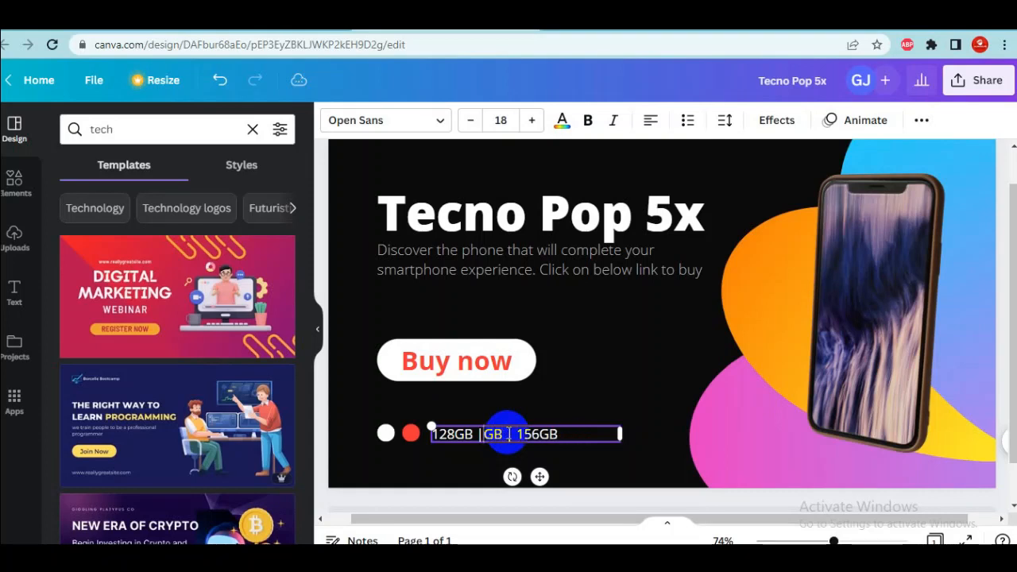
text(8)
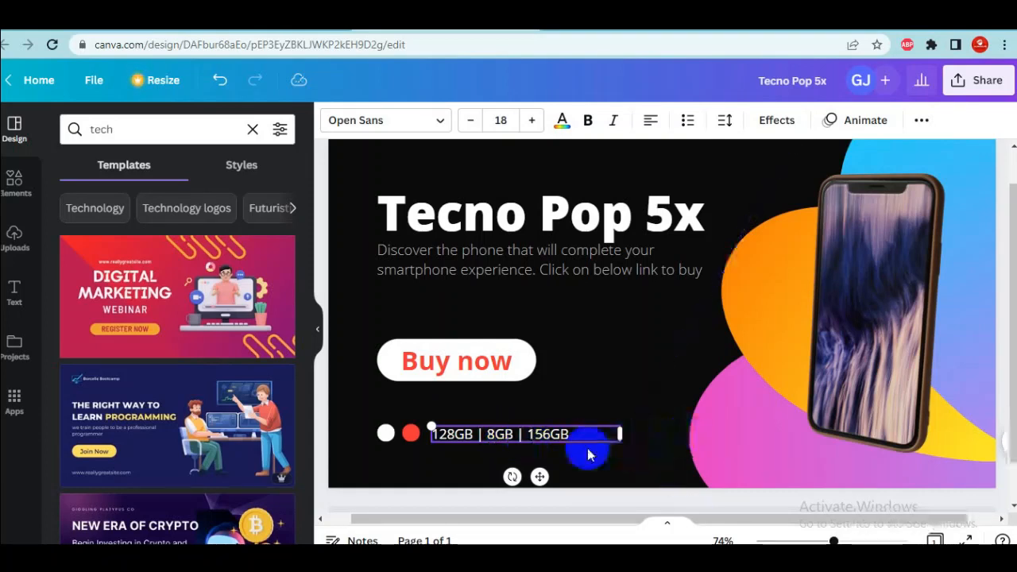
click(648, 331)
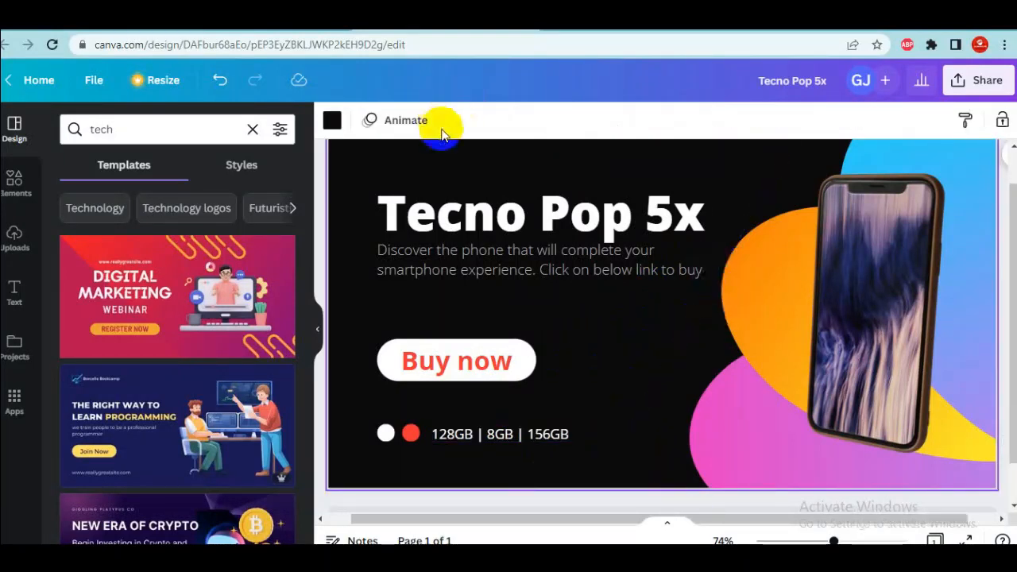
Step: Try yellow, pink and grey as the page background colour and return the background to black
click(332, 120)
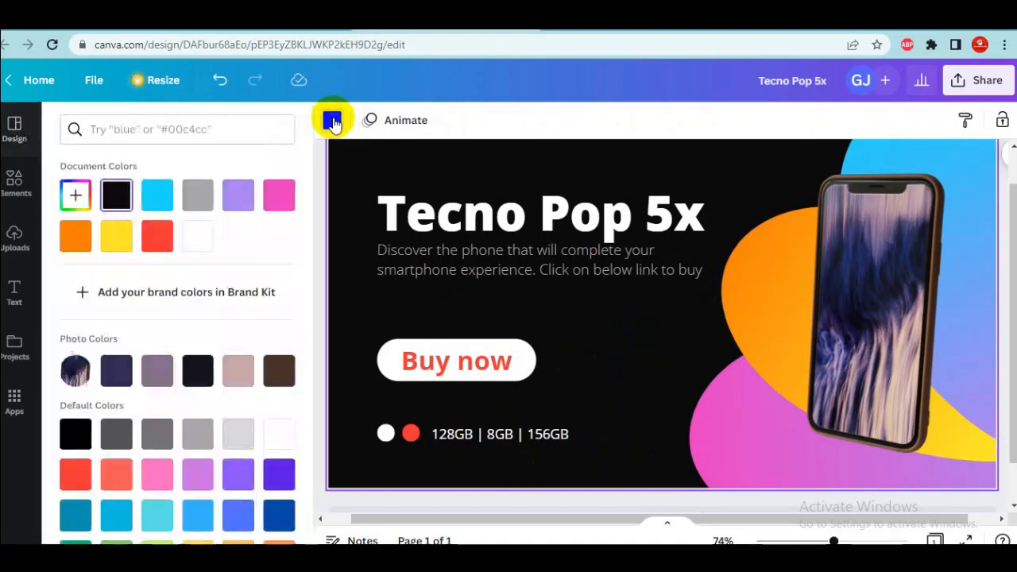
click(122, 241)
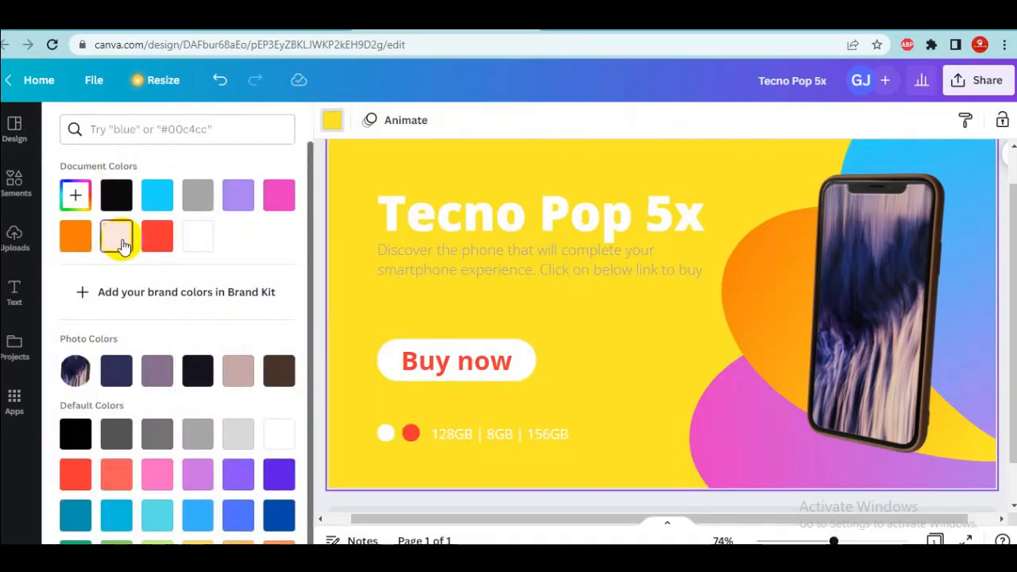
click(278, 199)
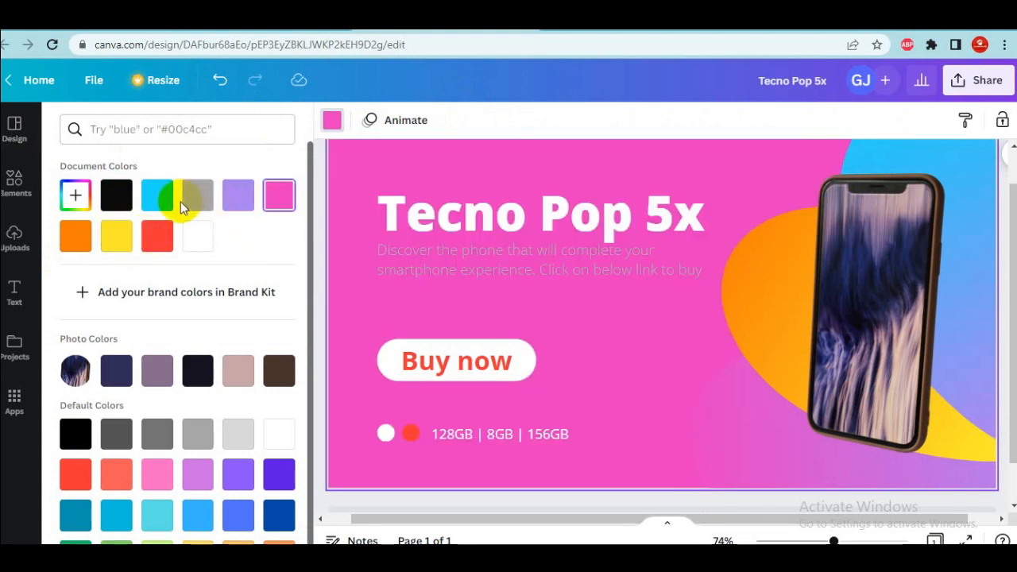
click(192, 204)
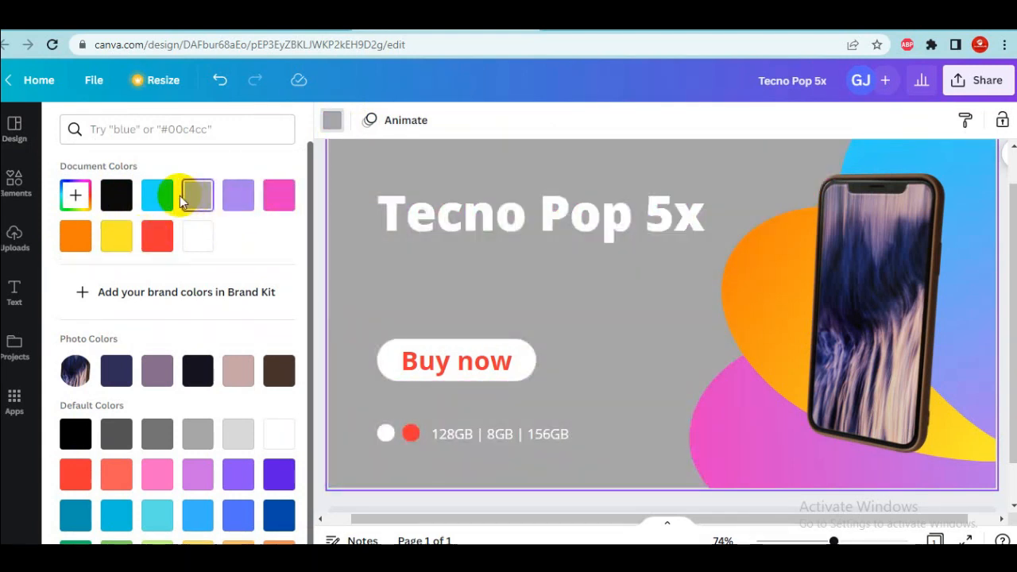
click(116, 196)
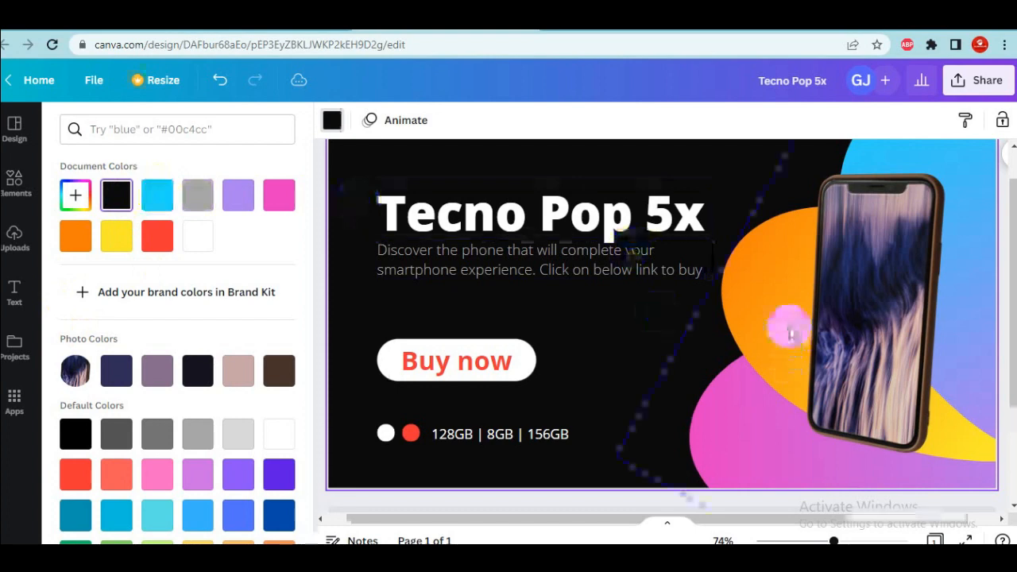
click(864, 315)
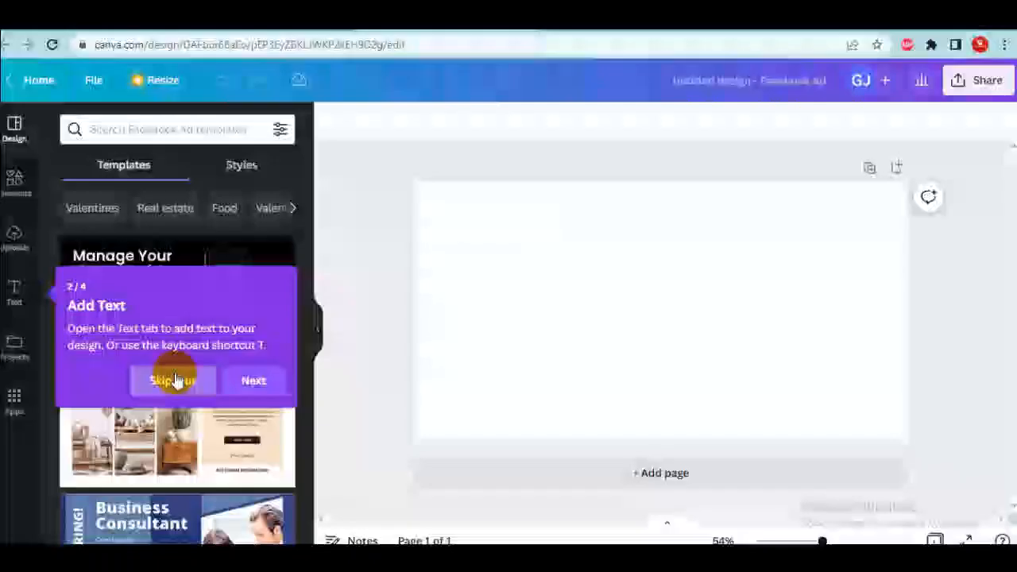
Step: Skip the onboarding tour in the blank Facebook Ad design and search the templates for "tech"
click(175, 381)
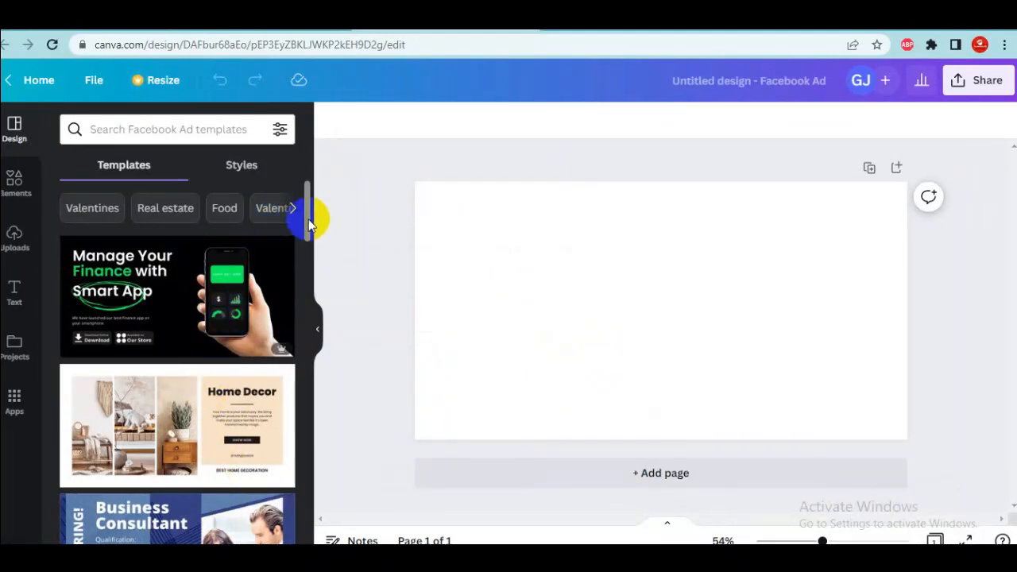
drag(310, 224, 317, 146)
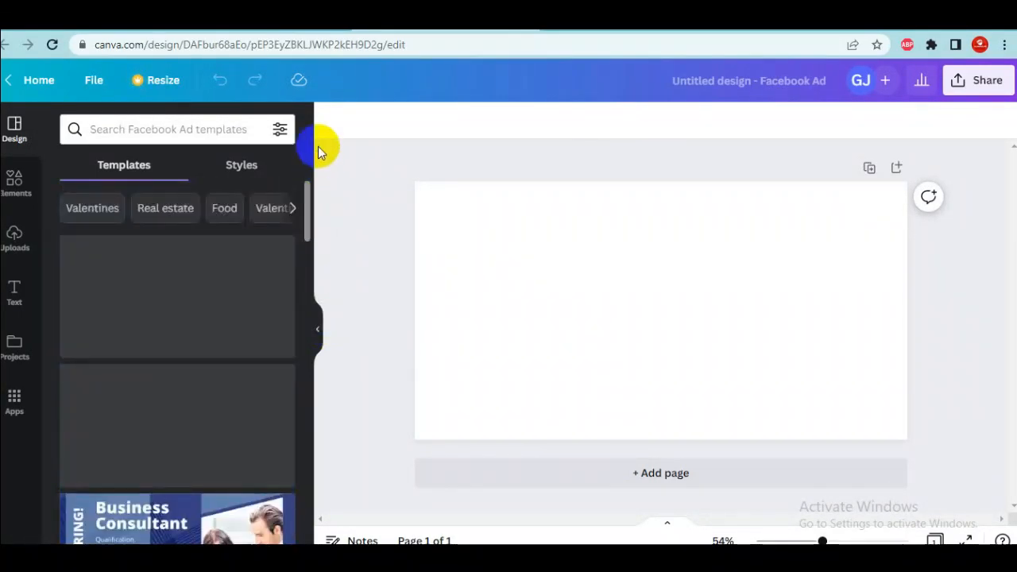
click(132, 133)
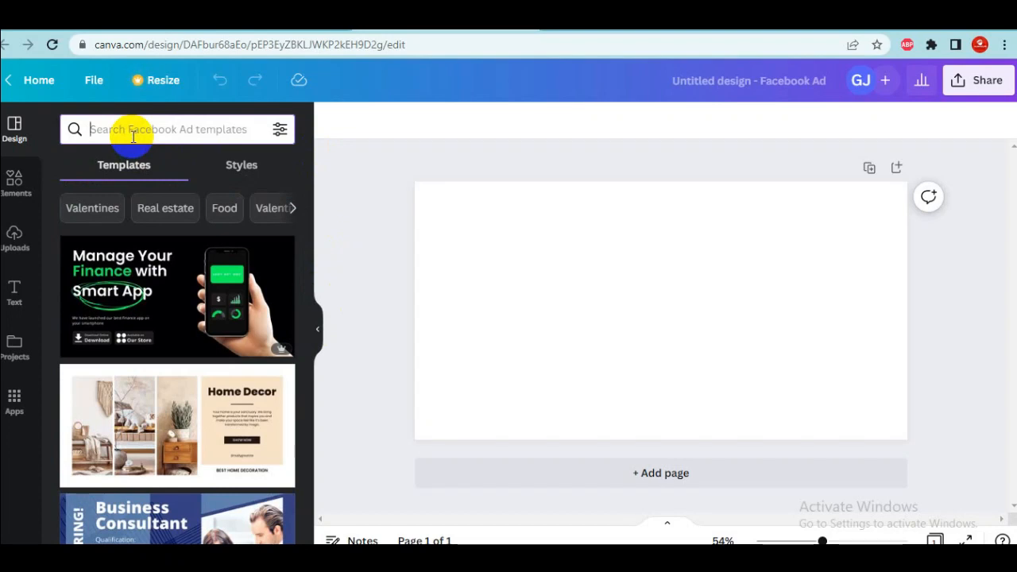
text(tech)
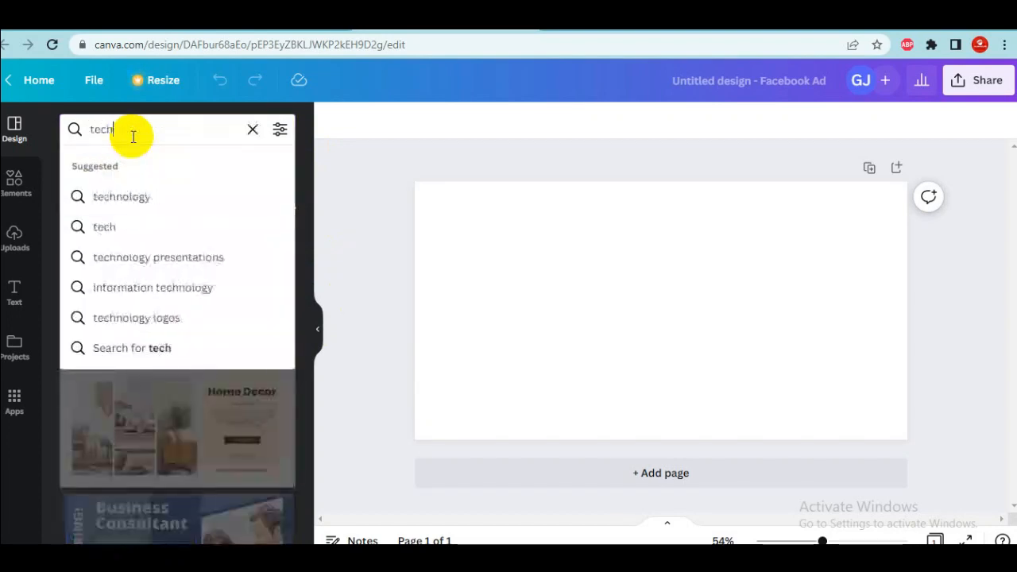
key(Return)
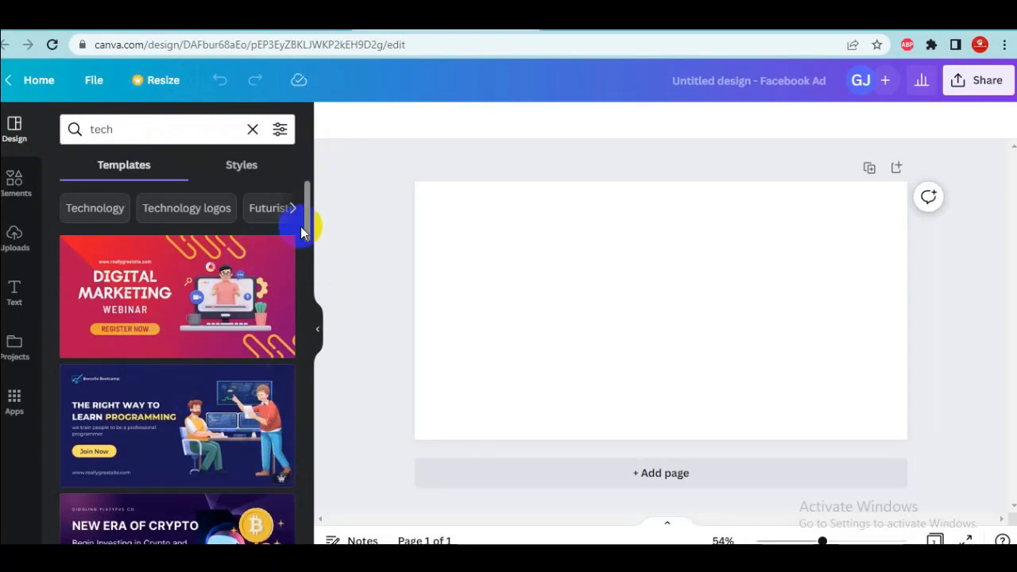
Step: Find the black "Smart Phone X" template among the tech templates and apply it to the blank page
drag(307, 221, 309, 315)
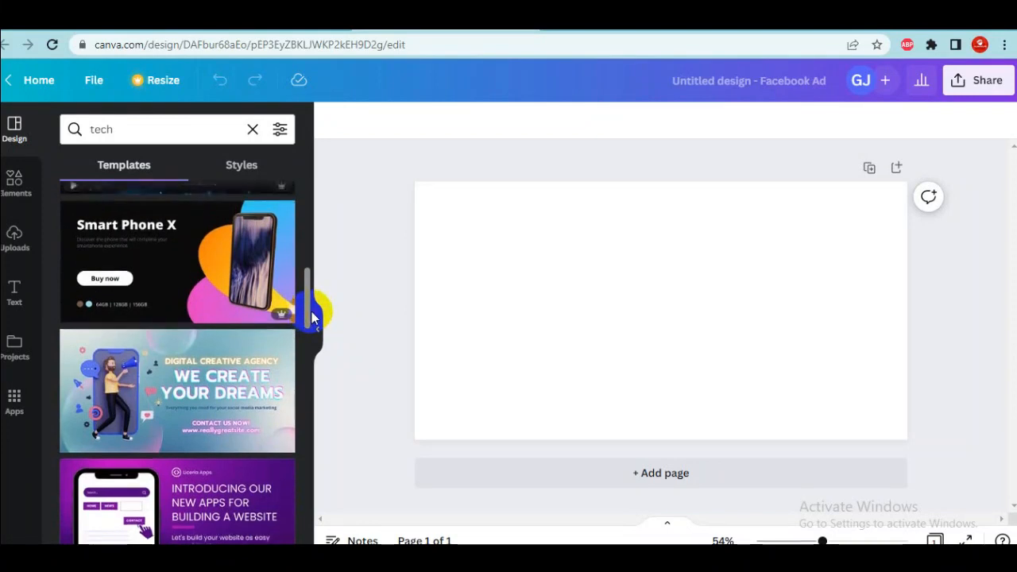
click(197, 282)
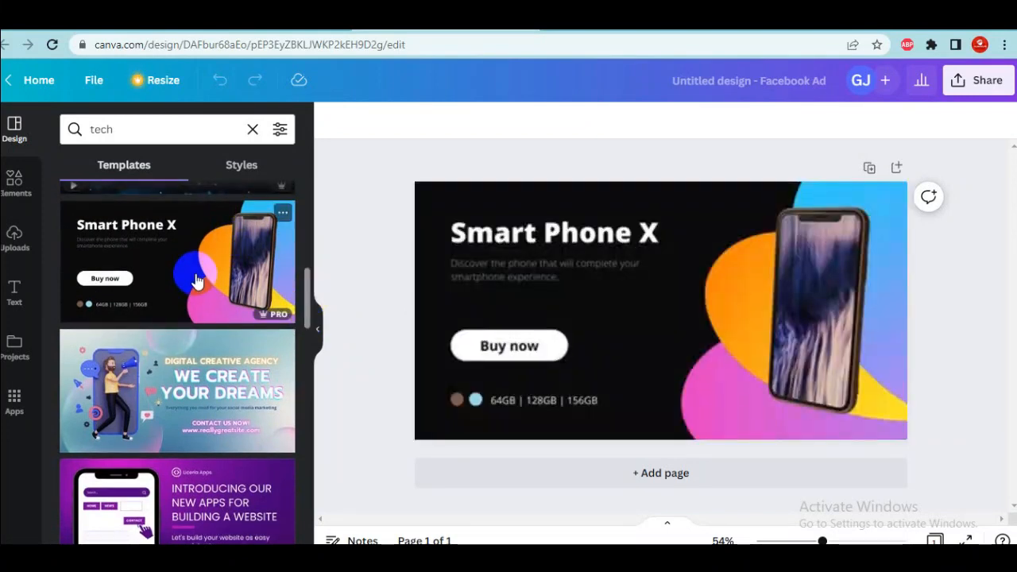
click(773, 296)
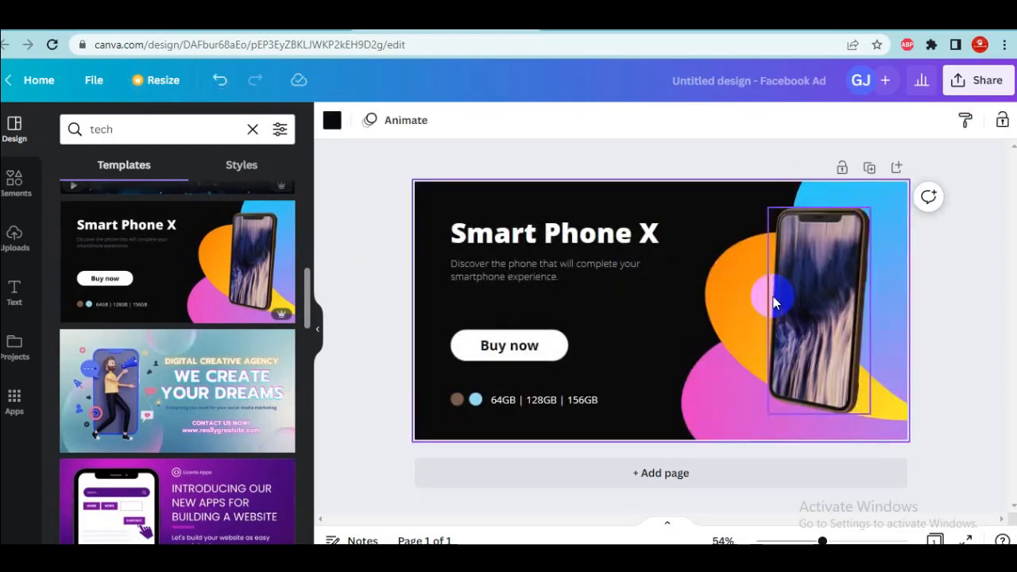
drag(314, 315, 314, 349)
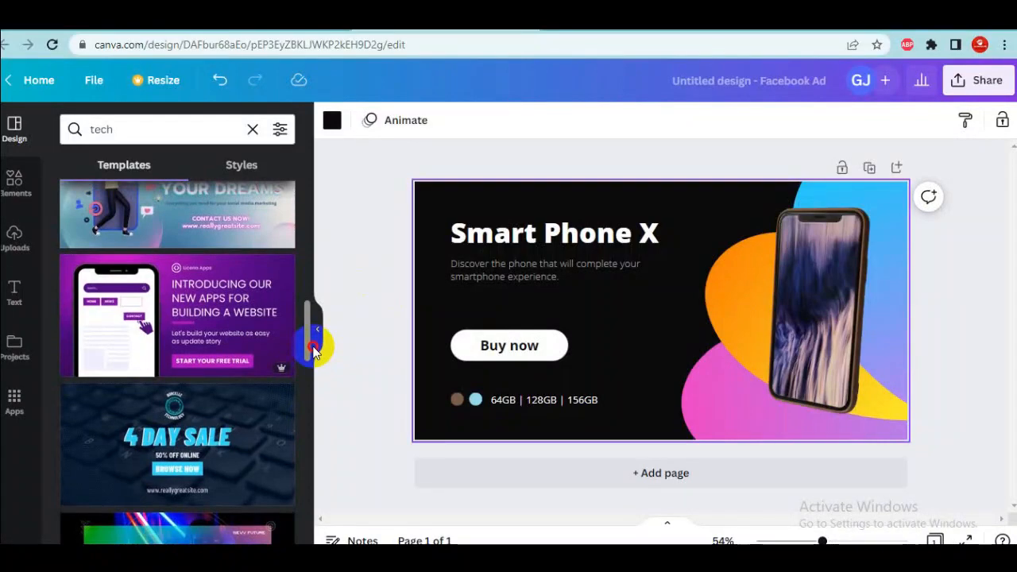
drag(314, 349, 317, 475)
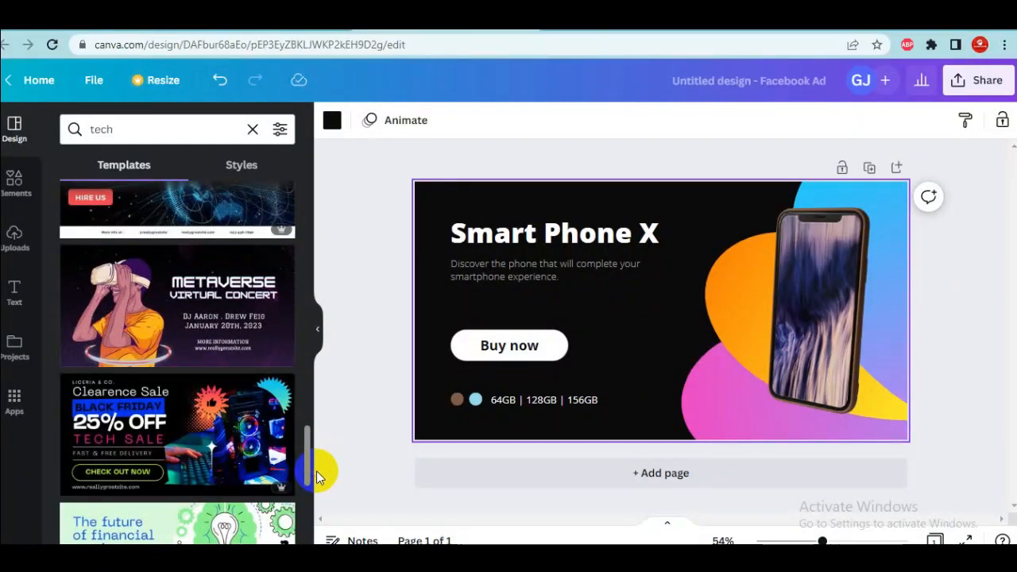
click(569, 349)
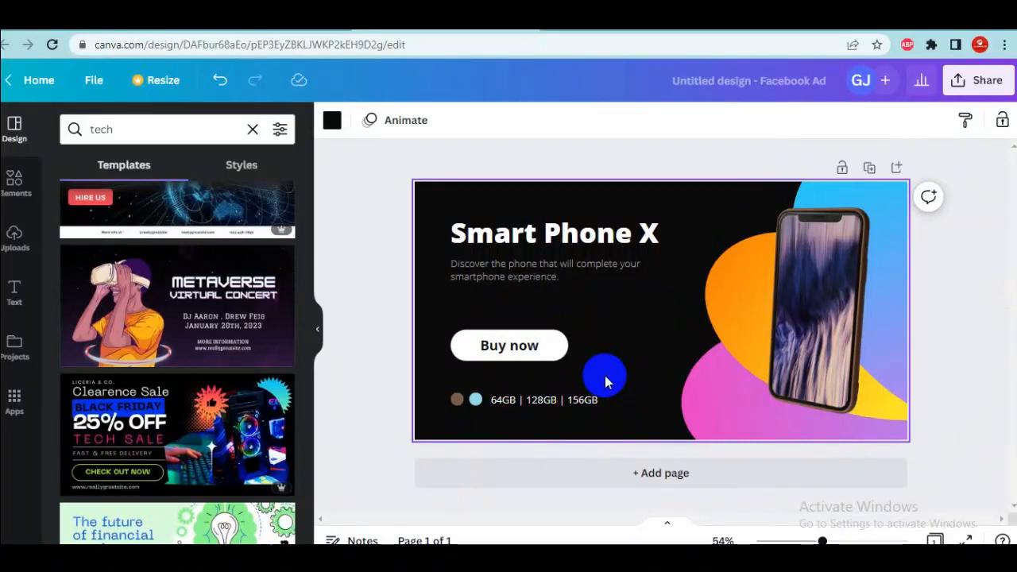
Step: Replace the "Smart Phone X" headline with "Tecno Pop 5x" and deselect the text
click(570, 233)
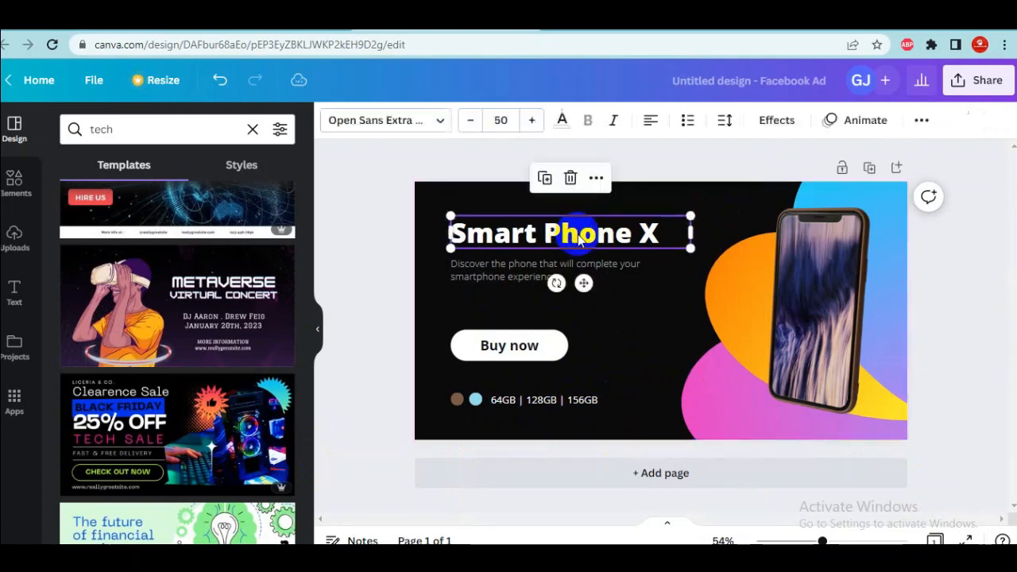
double_click(578, 235)
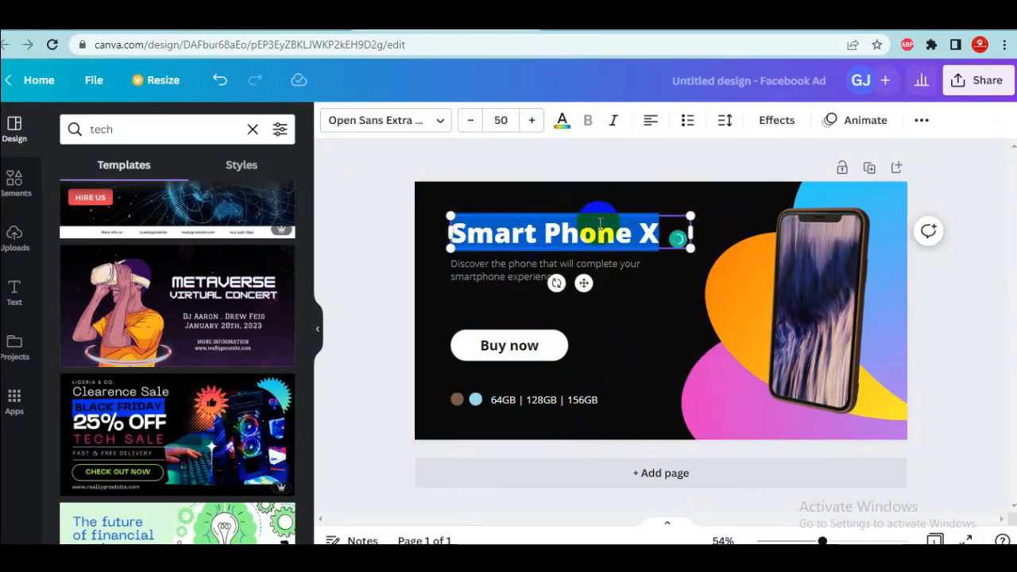
text(Tecno)
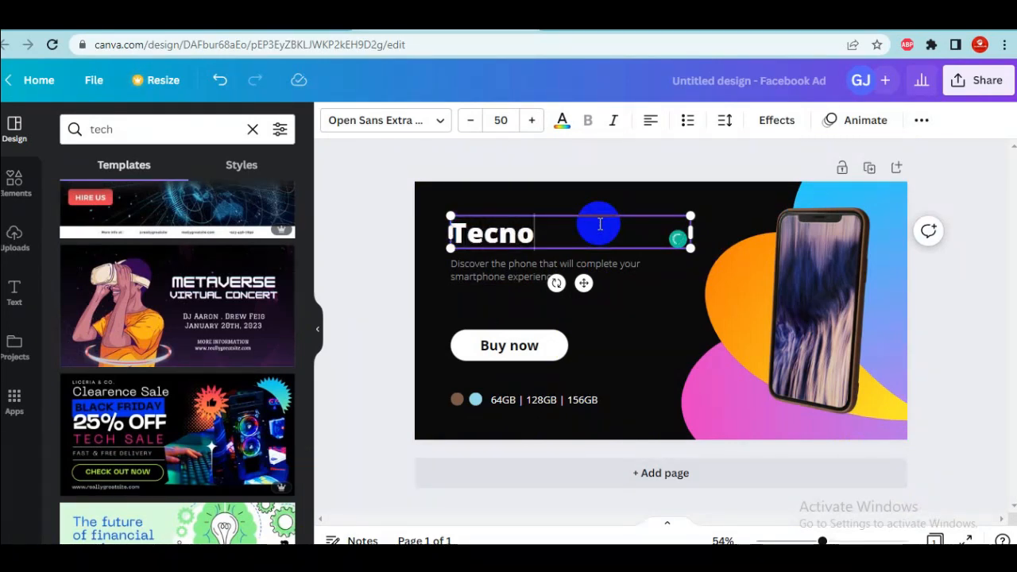
text(Pop 5x)
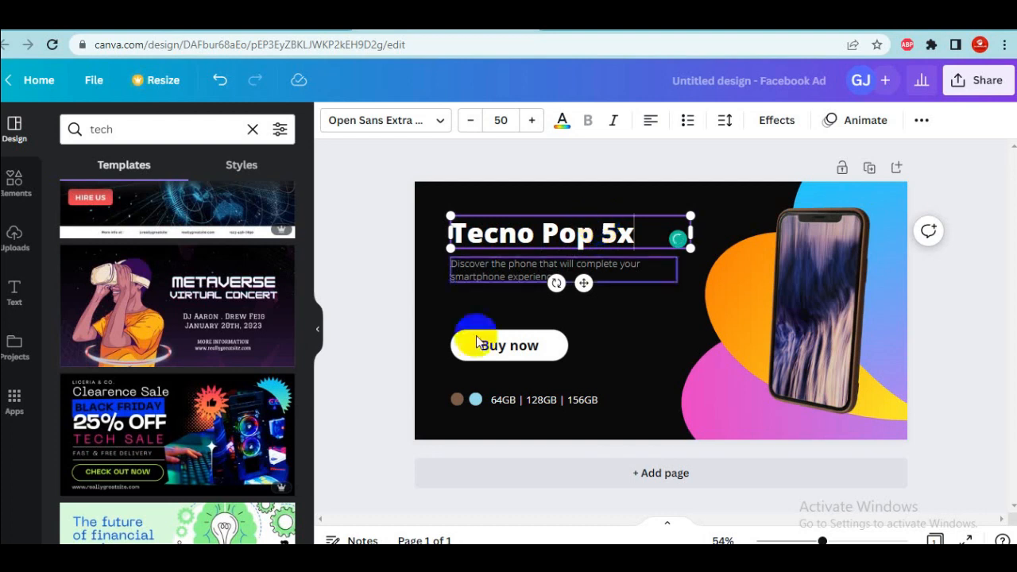
click(603, 329)
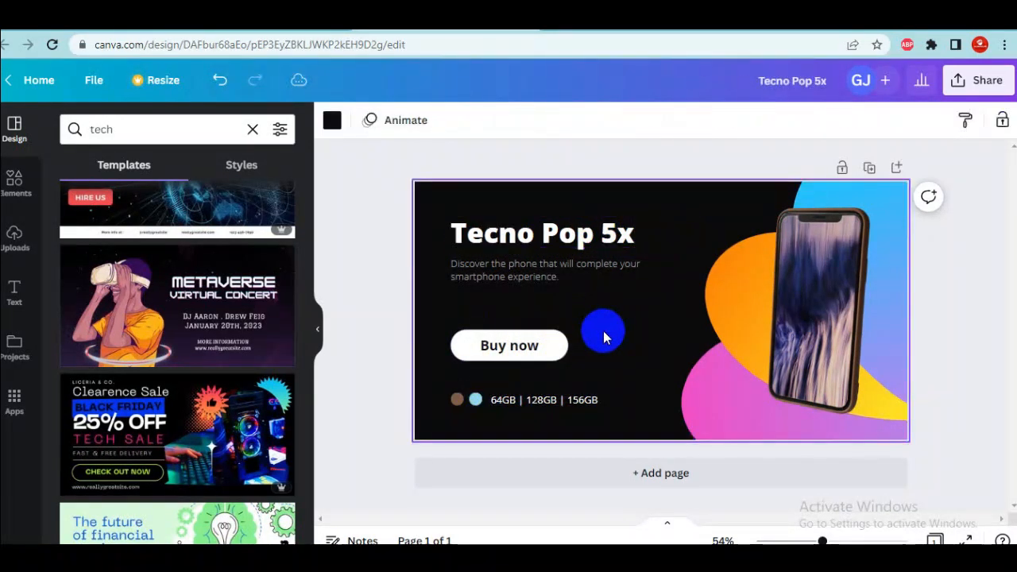
Step: Enlarge the "Tecno Pop 5x" headline to font size 65.9 and nudge it slightly upward
click(617, 232)
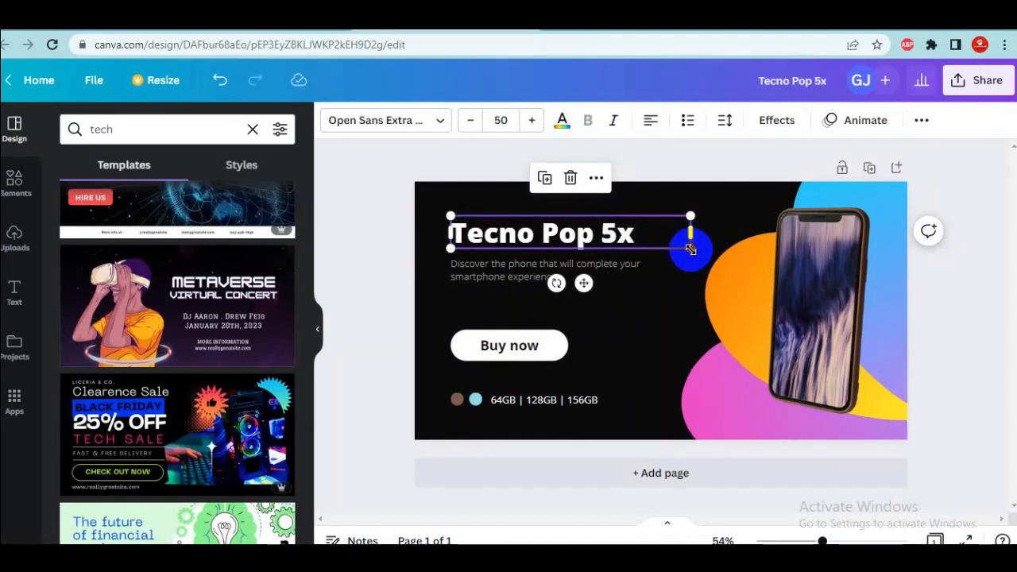
drag(692, 248, 690, 280)
click(532, 121)
click(531, 120)
click(532, 121)
click(531, 121)
click(531, 121)
click(532, 121)
click(532, 121)
click(531, 121)
click(531, 120)
click(531, 120)
click(532, 121)
click(532, 121)
click(531, 121)
click(532, 121)
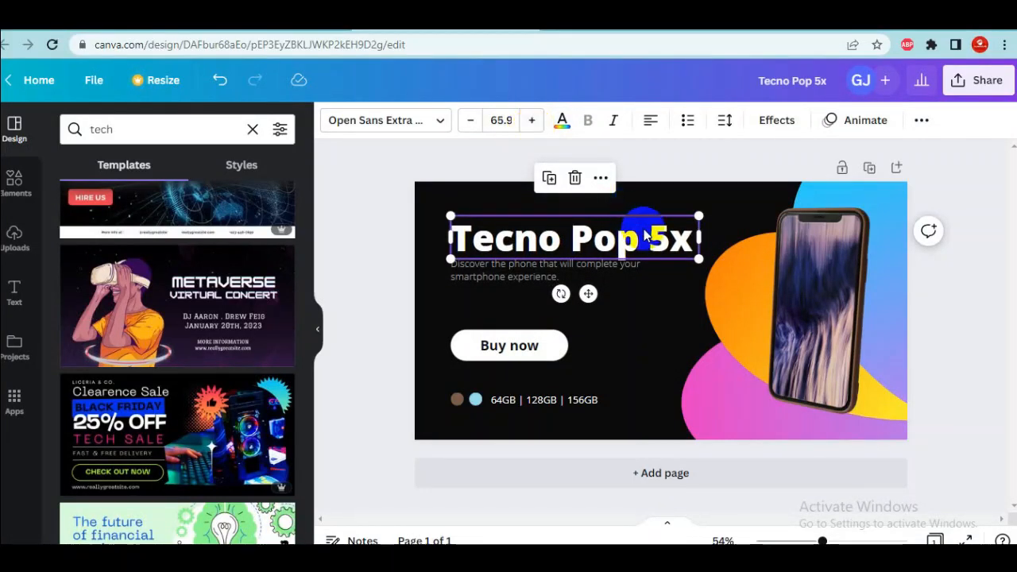
drag(645, 231, 642, 223)
drag(642, 228, 646, 228)
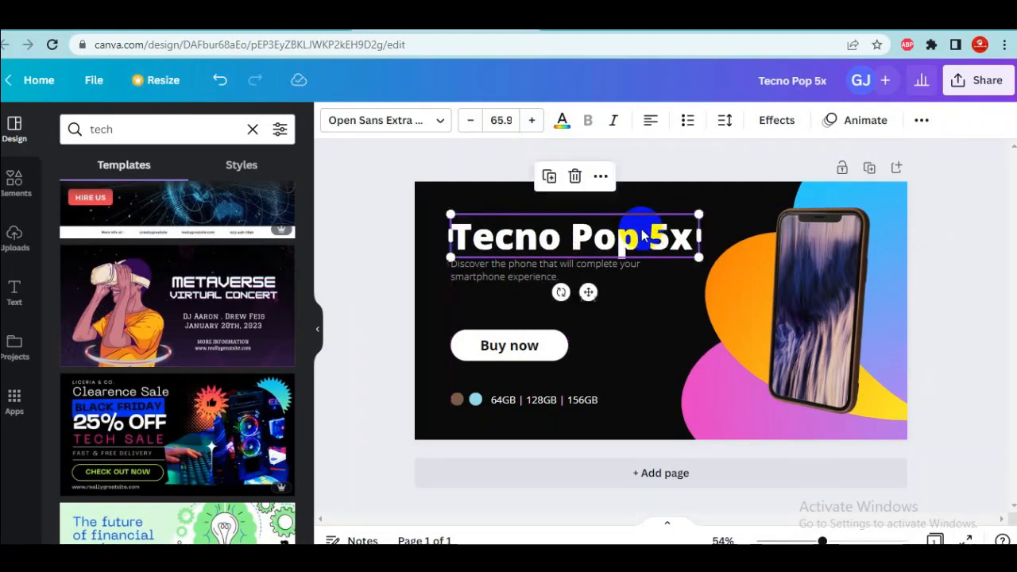
Step: Append "Click on below link to buy" to the description under the headline and scale its text to size 19.5
click(528, 278)
double_click(528, 279)
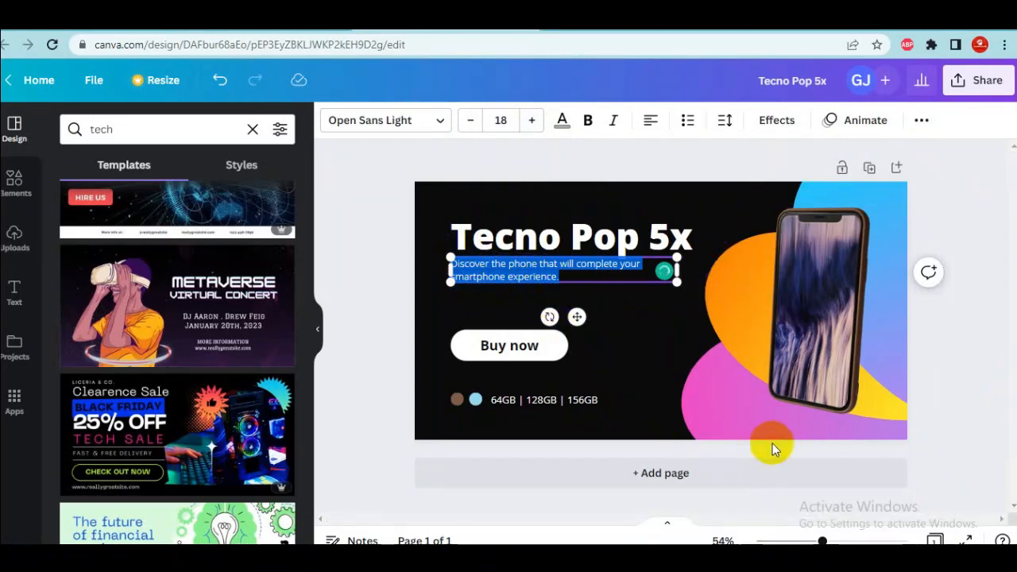
click(375, 469)
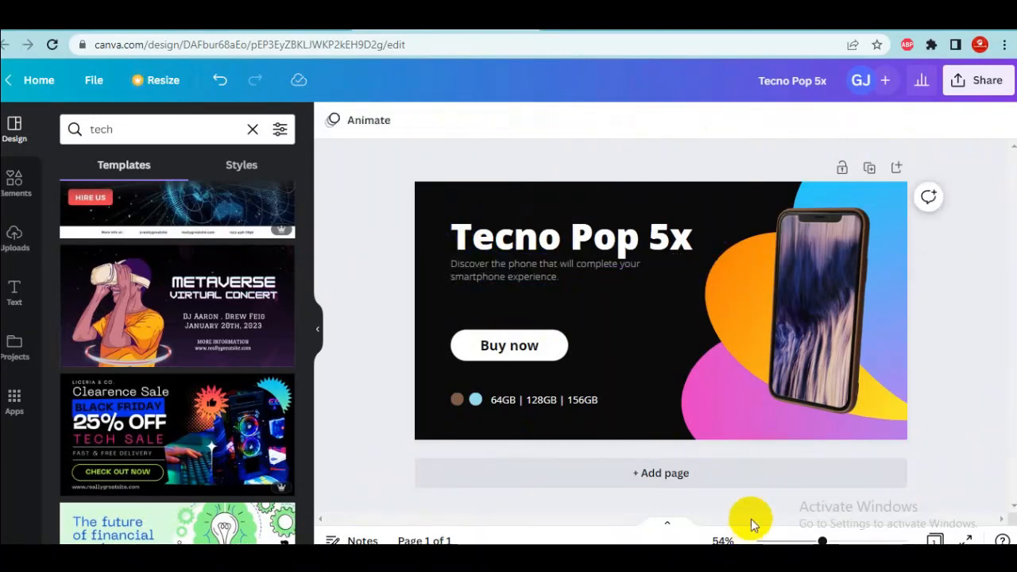
click(721, 540)
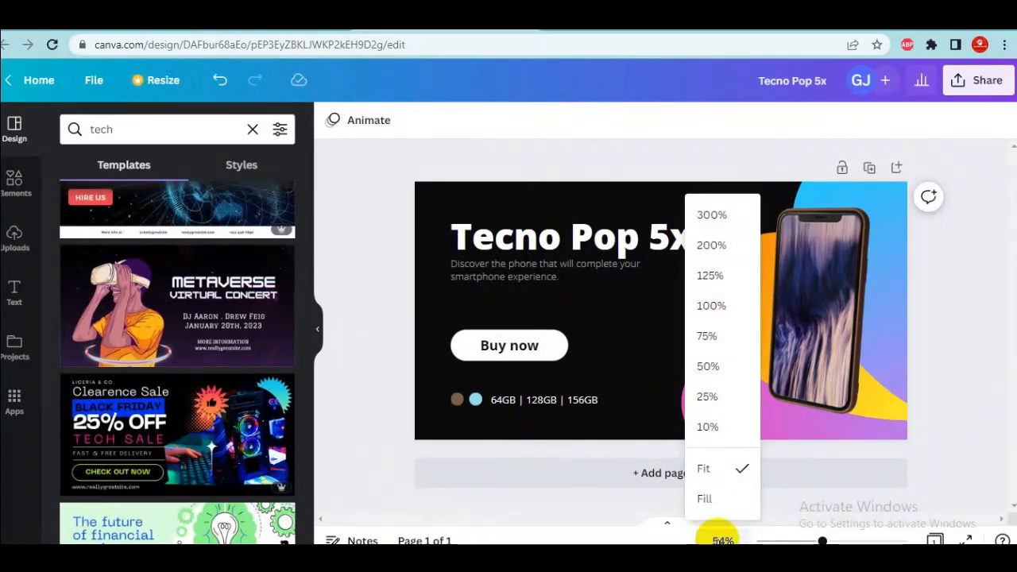
click(823, 541)
drag(823, 540, 832, 540)
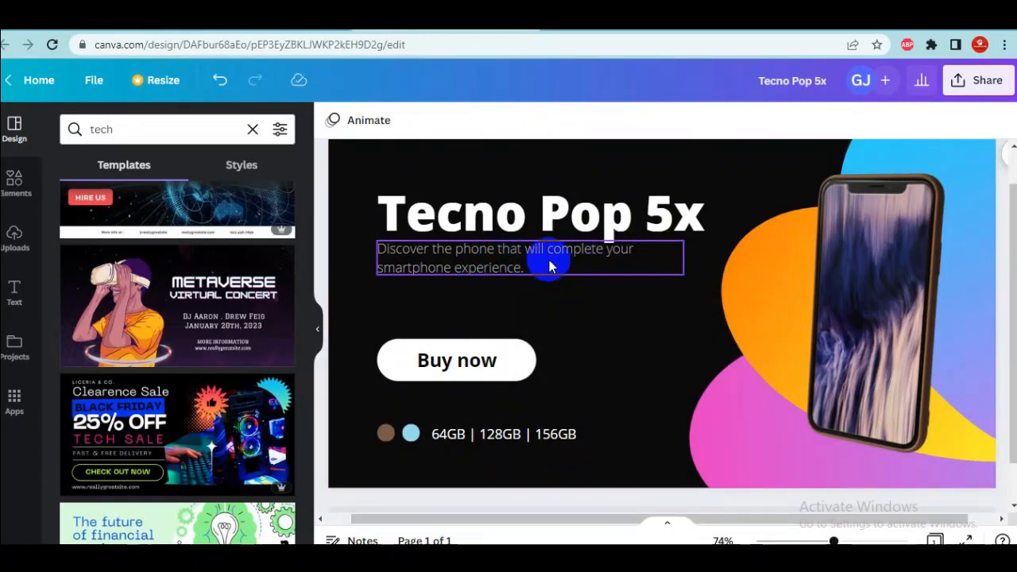
double_click(513, 263)
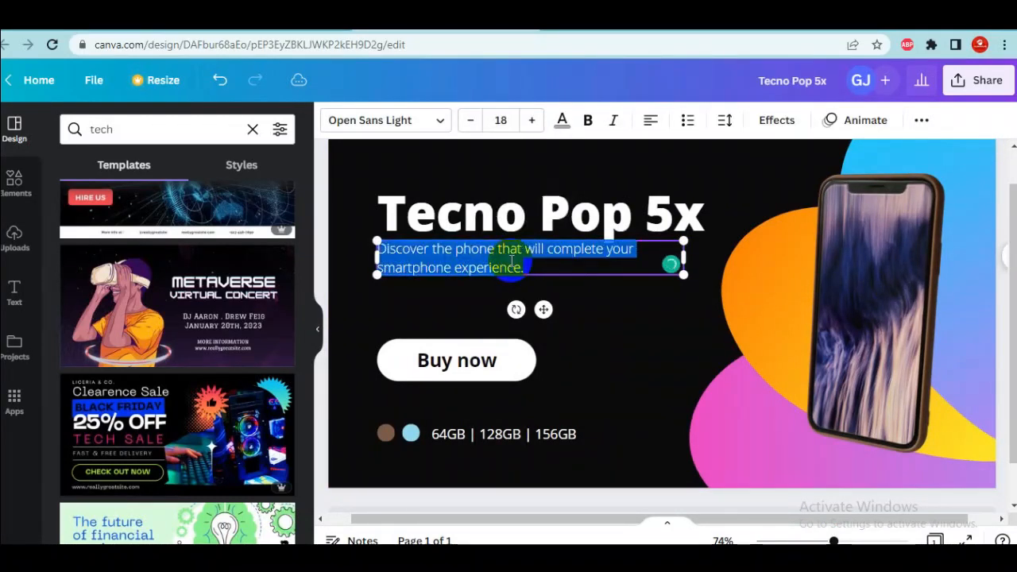
click(510, 265)
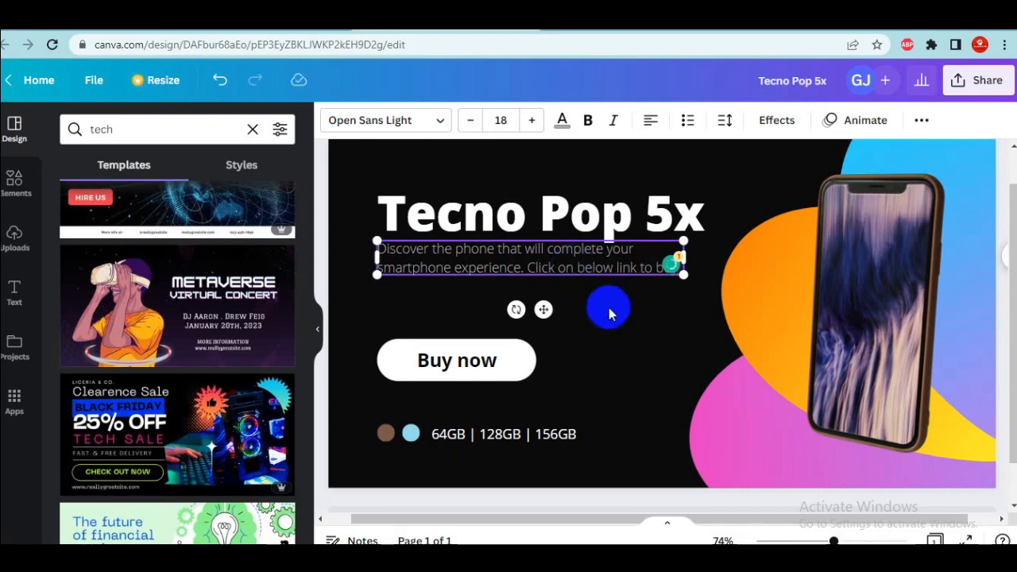
drag(681, 275, 710, 279)
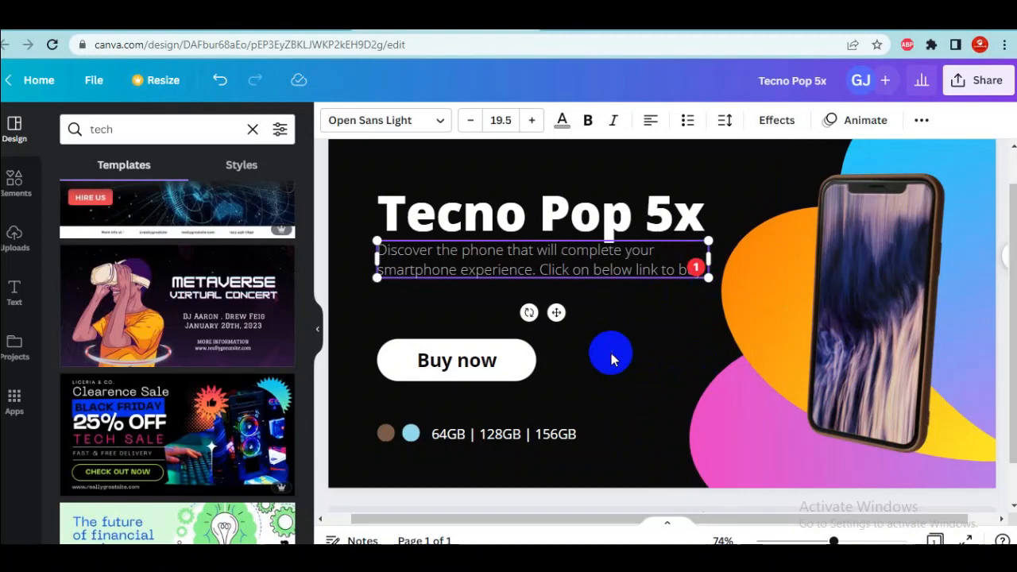
click(611, 358)
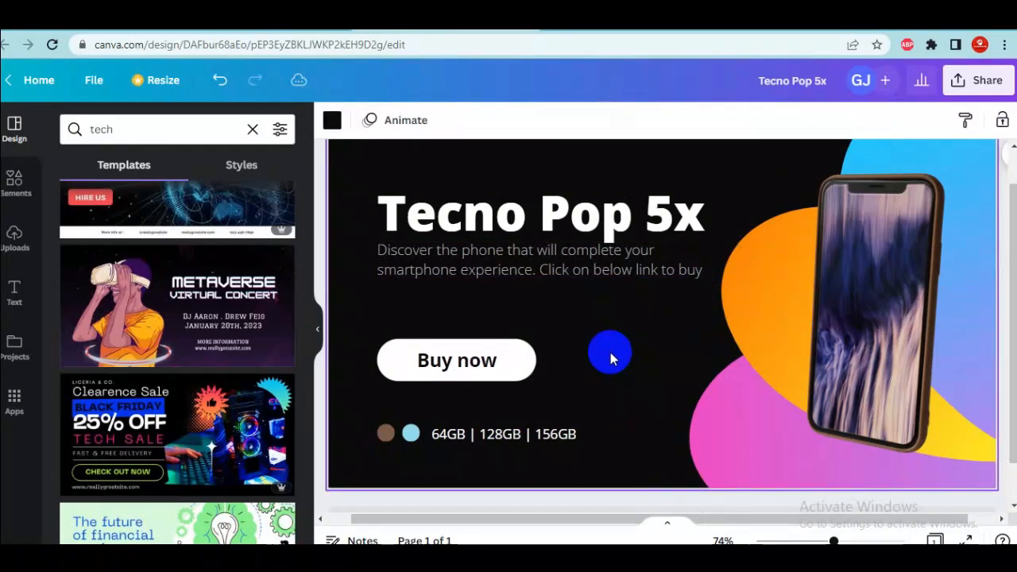
Step: Change the "Buy now" text colour to bright red
double_click(444, 366)
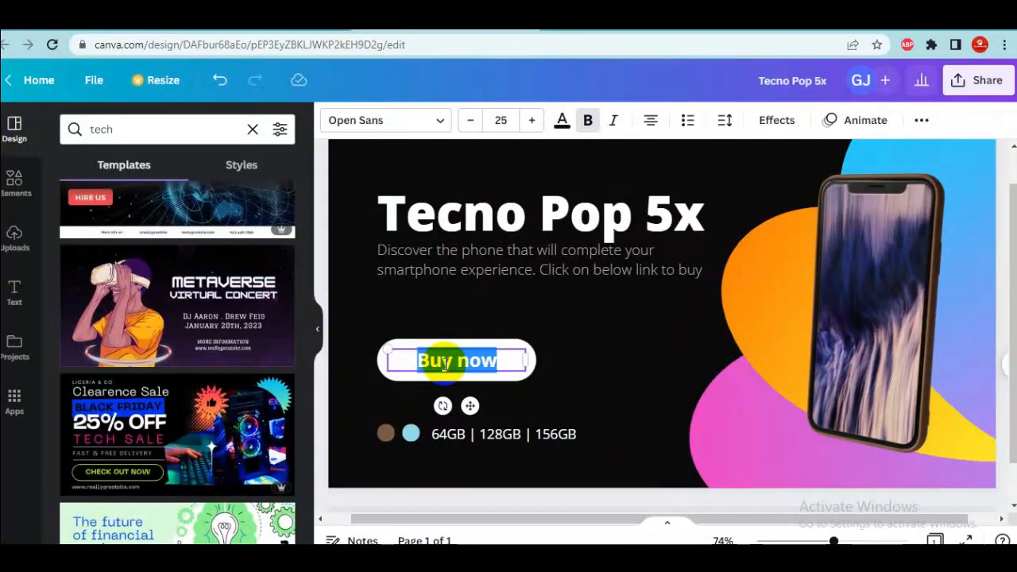
click(561, 122)
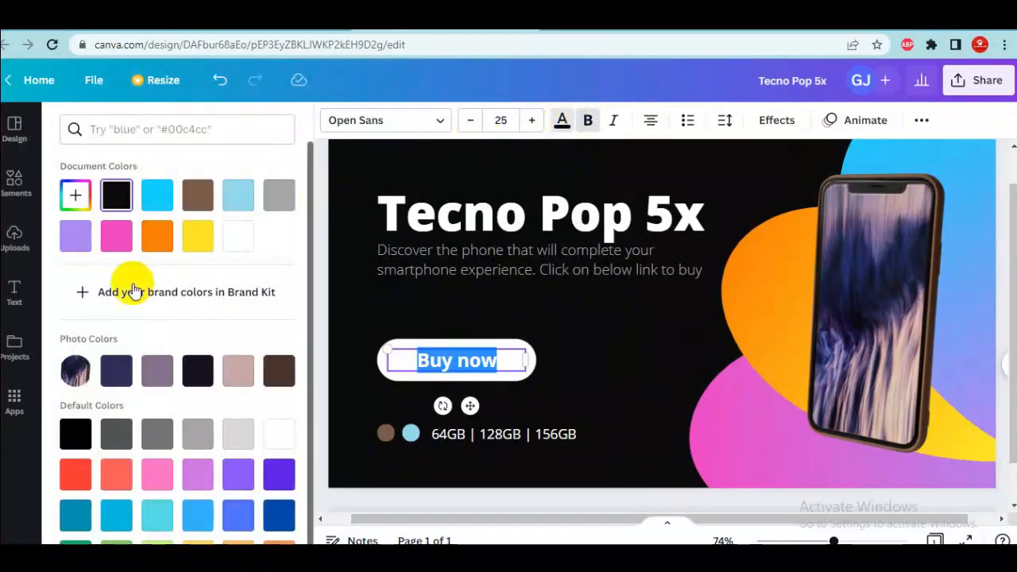
click(507, 358)
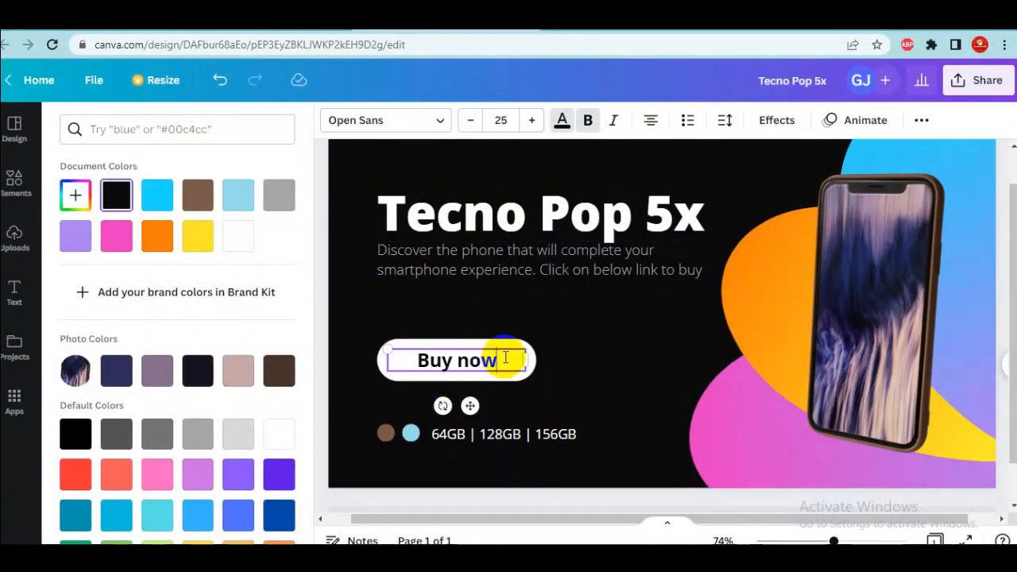
drag(505, 358, 400, 357)
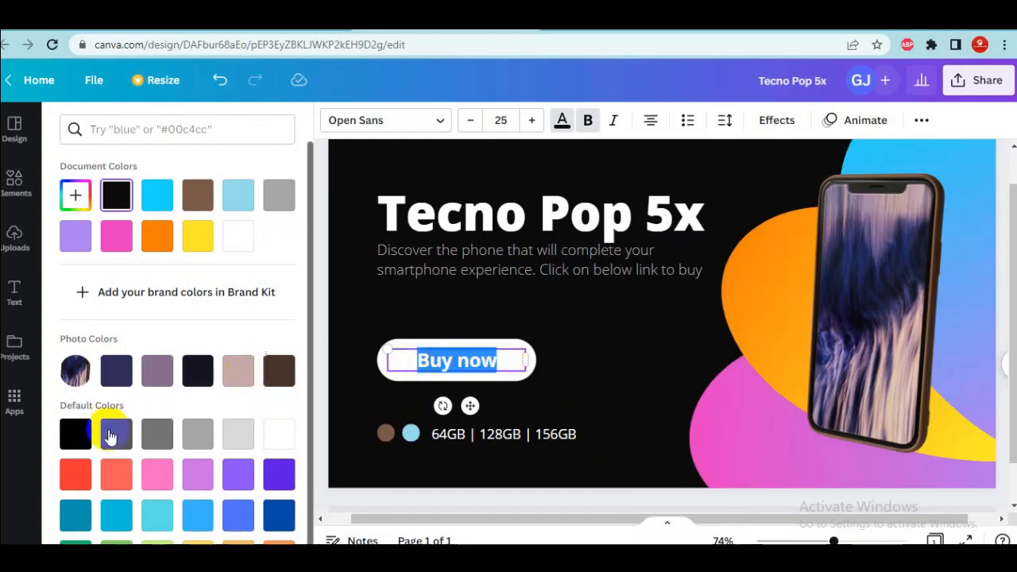
click(75, 474)
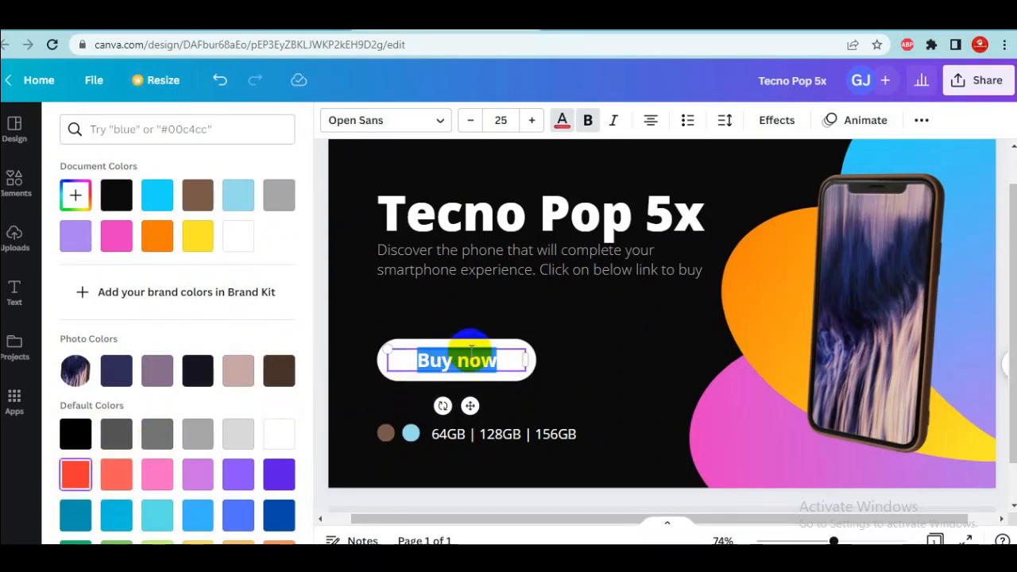
click(498, 357)
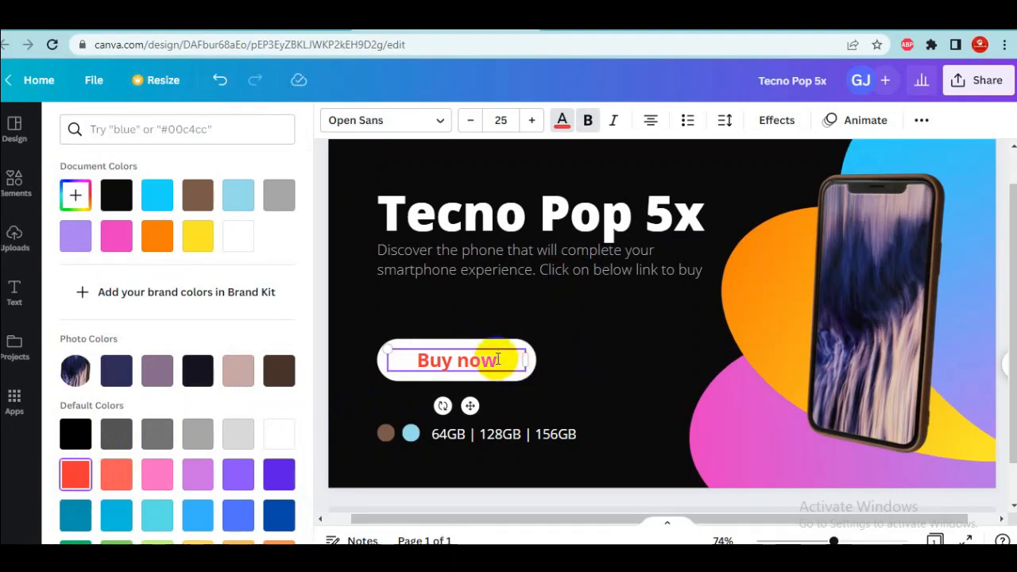
Step: Set the "Buy now" text to size 35 and centre it vertically in its white button shape
mouse_move(503, 363)
mouse_down()
mouse_move(364, 358)
mouse_move(510, 359)
mouse_up()
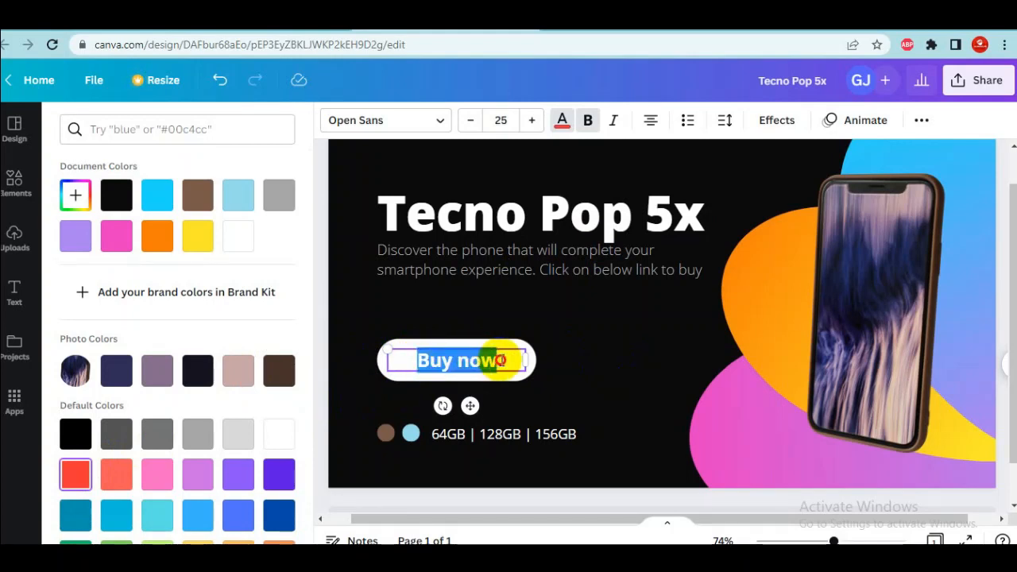
click(533, 121)
click(533, 121)
click(533, 120)
click(533, 121)
click(533, 120)
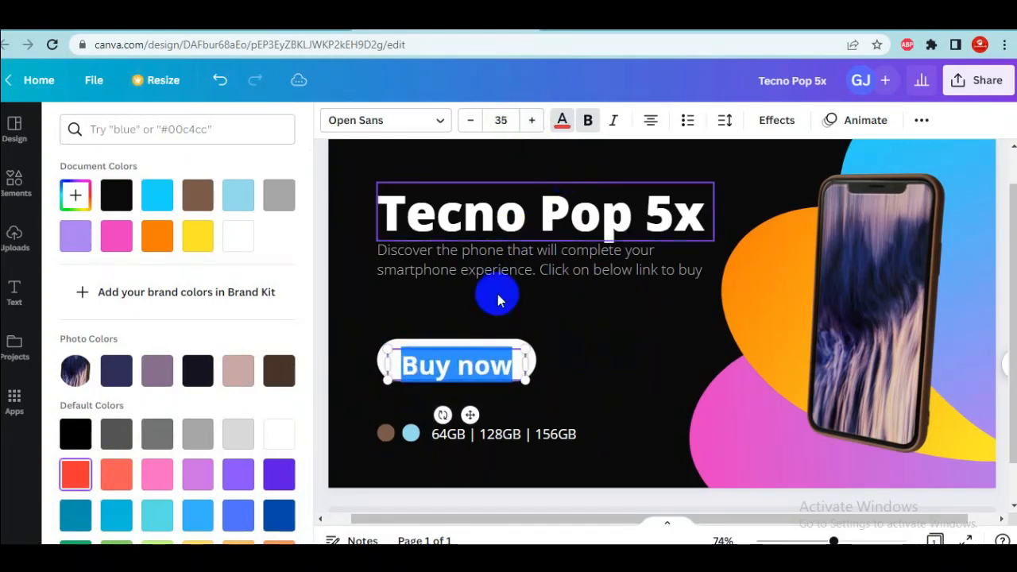
click(494, 367)
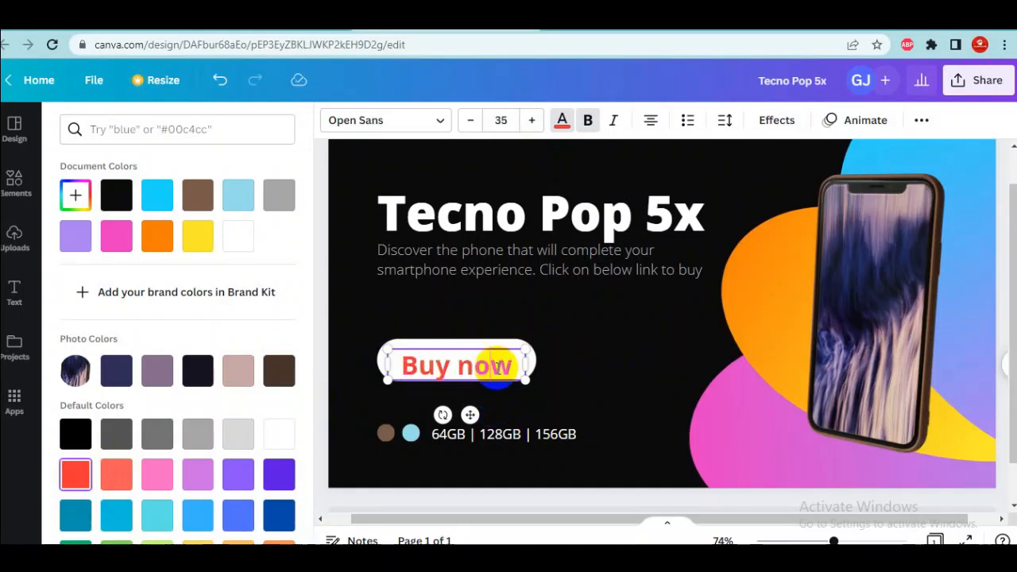
drag(495, 382, 496, 376)
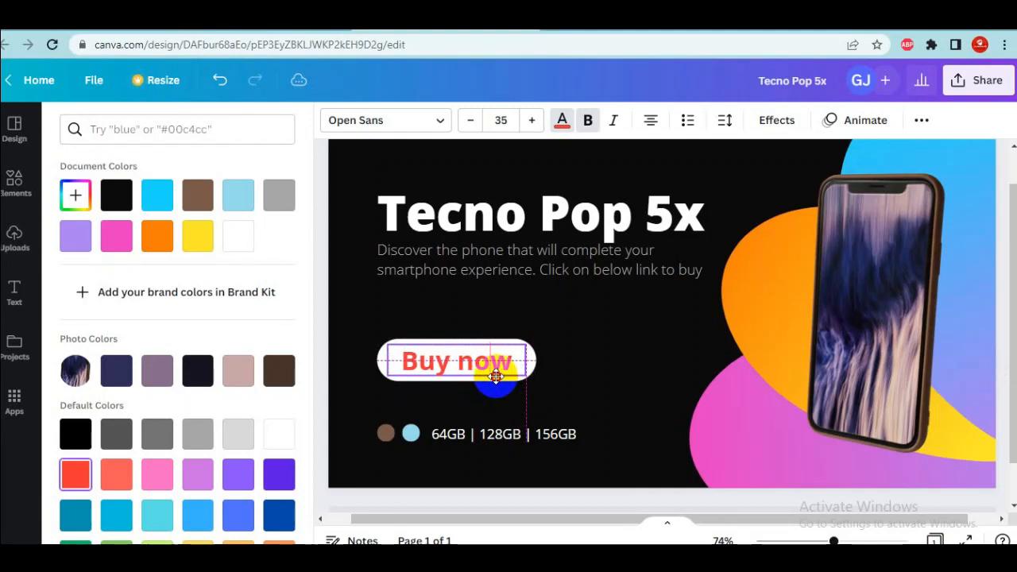
click(645, 343)
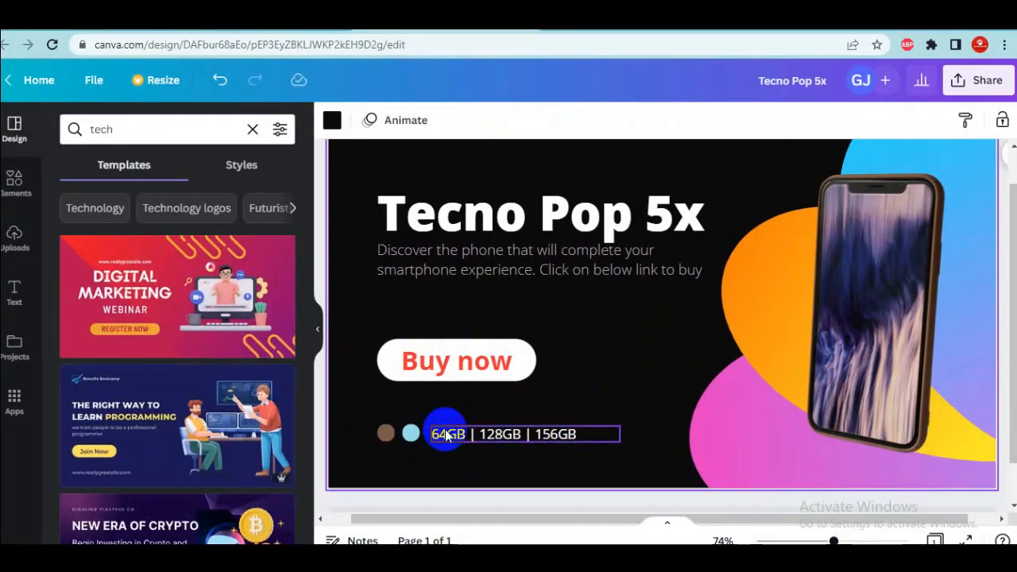
Step: Recolour the light blue circle beside the storage line bright red and the brown circle white
click(407, 439)
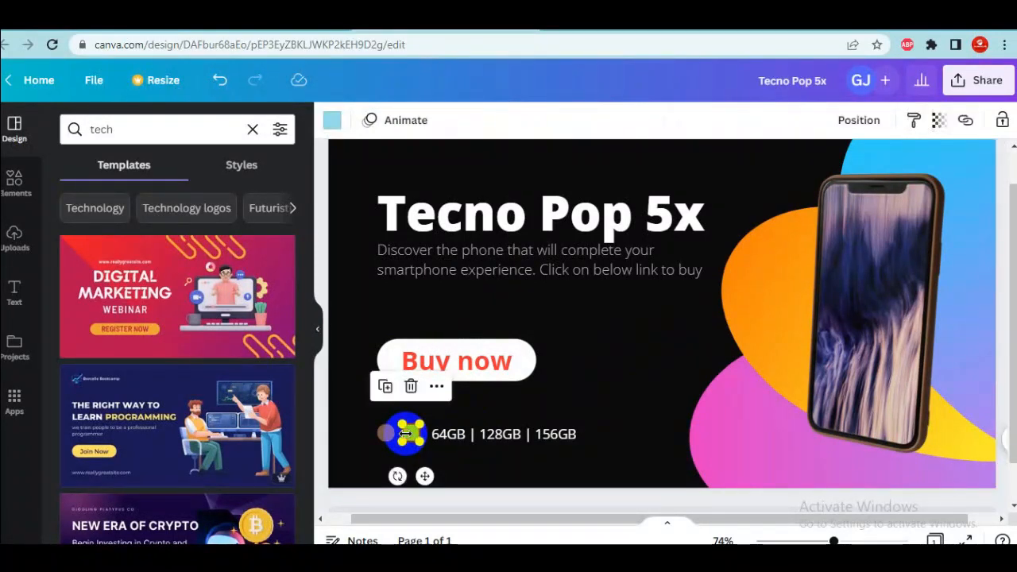
click(332, 120)
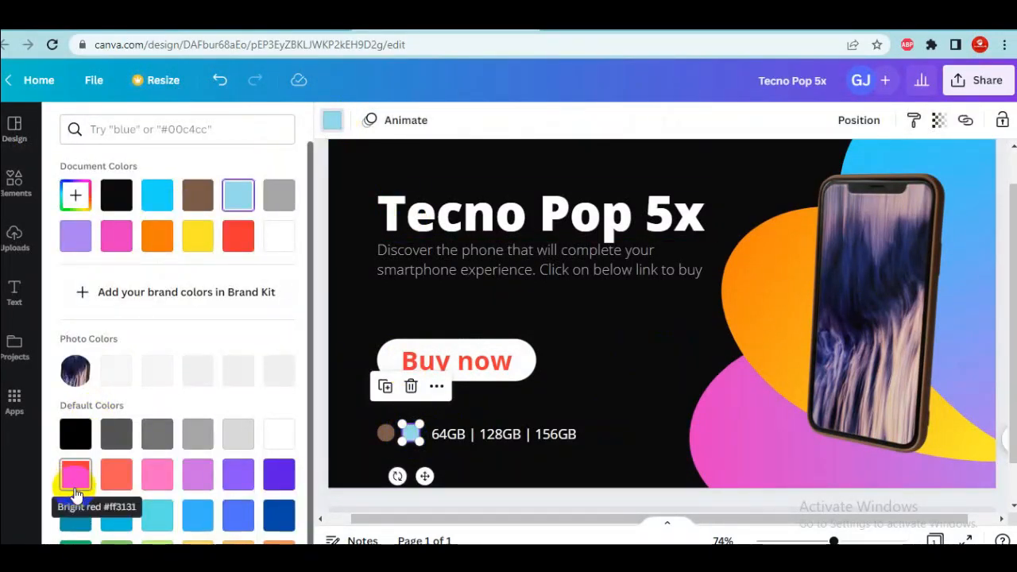
click(238, 236)
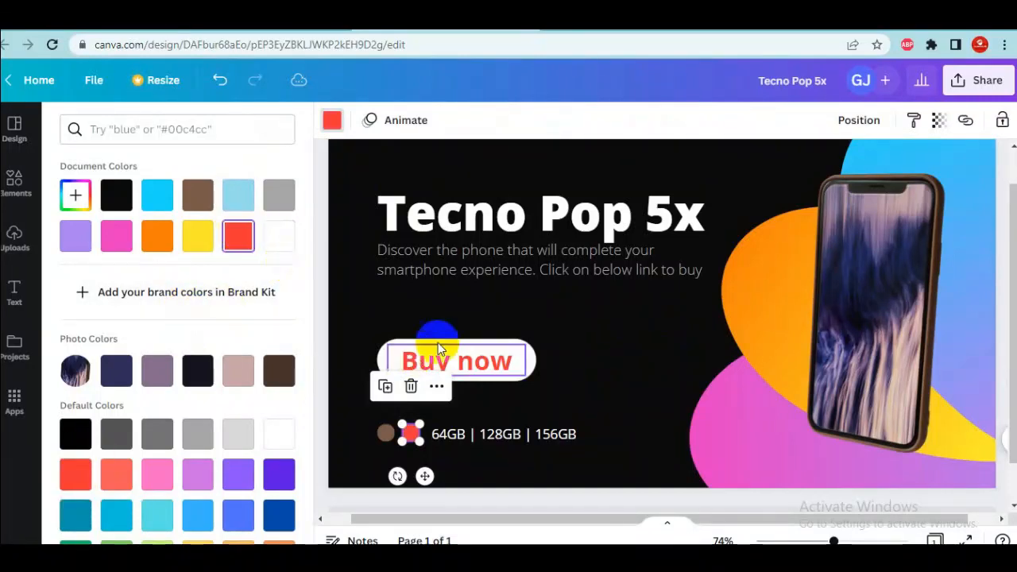
click(386, 433)
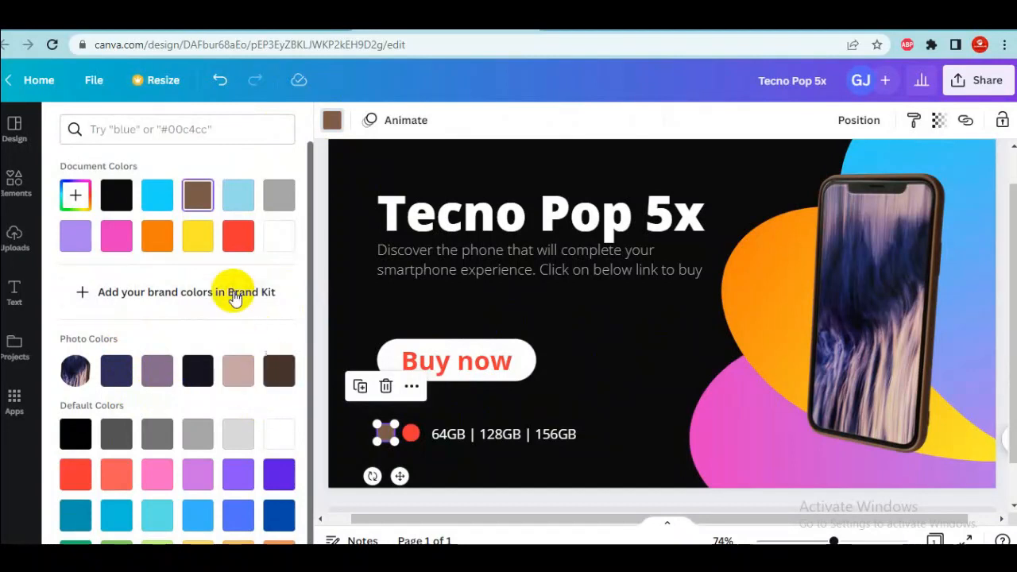
click(280, 235)
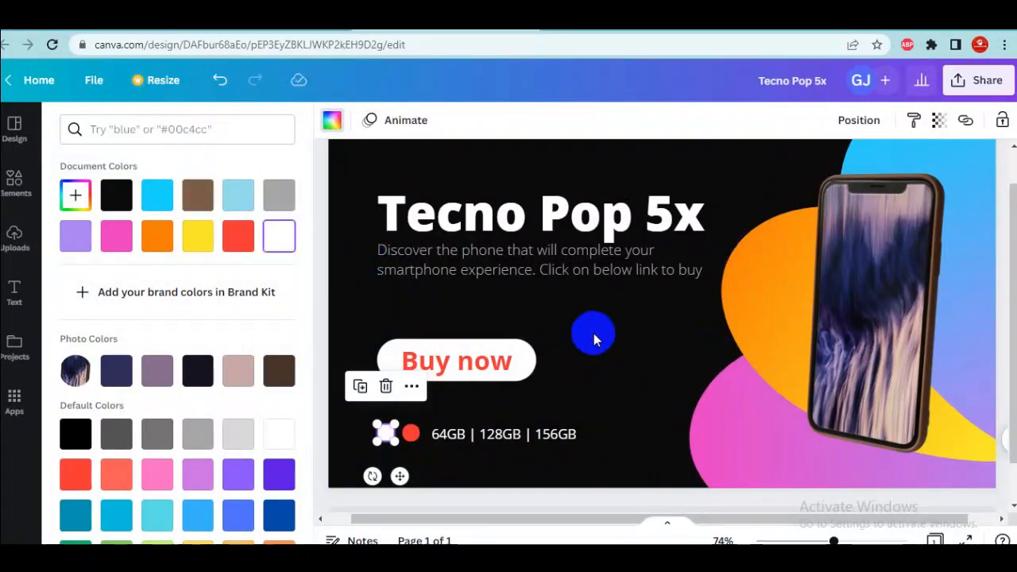
click(594, 333)
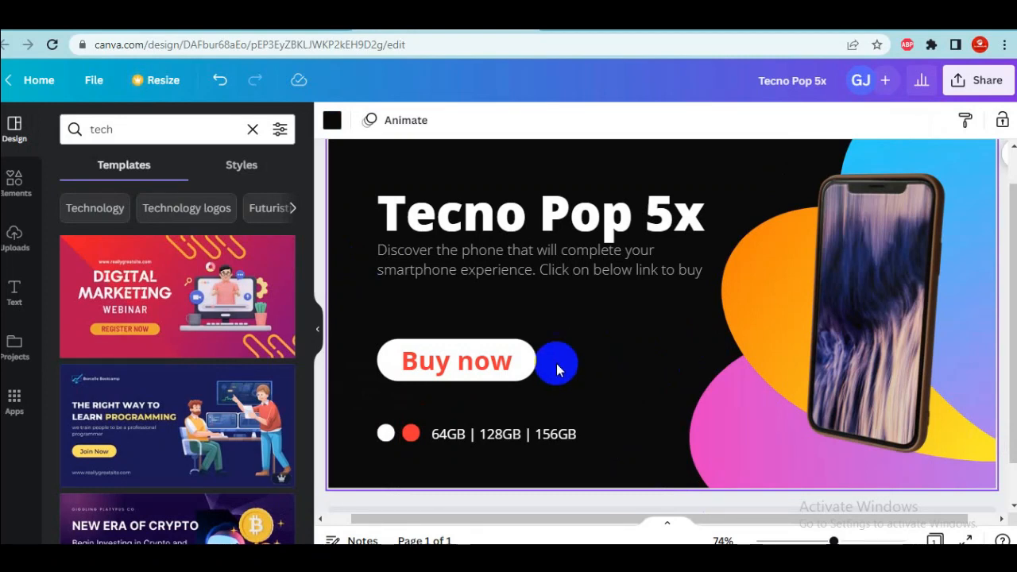
Step: Change the first value of the storage line to 128GB
click(448, 436)
click(450, 435)
click(450, 436)
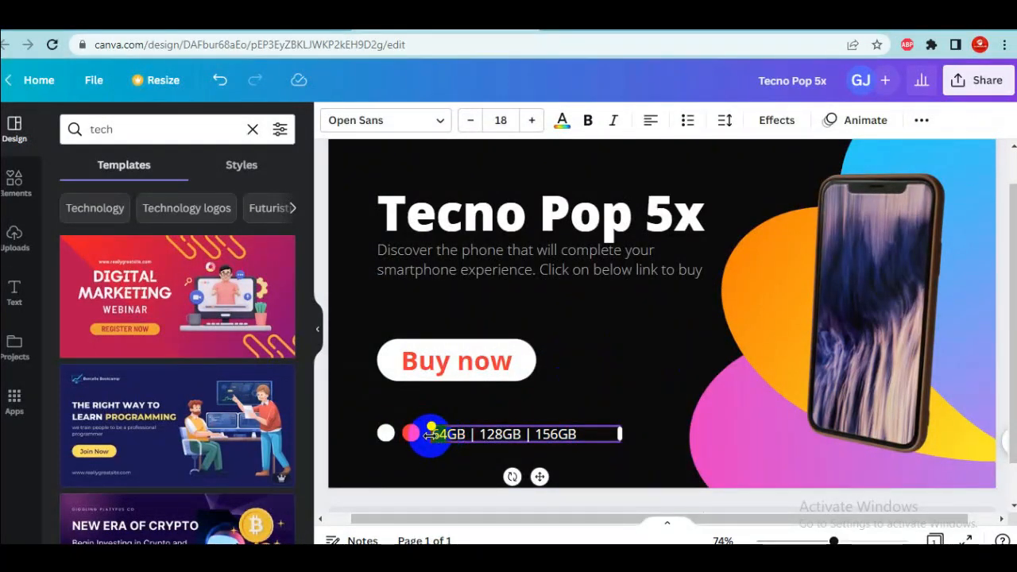
drag(429, 434, 443, 435)
text(128)
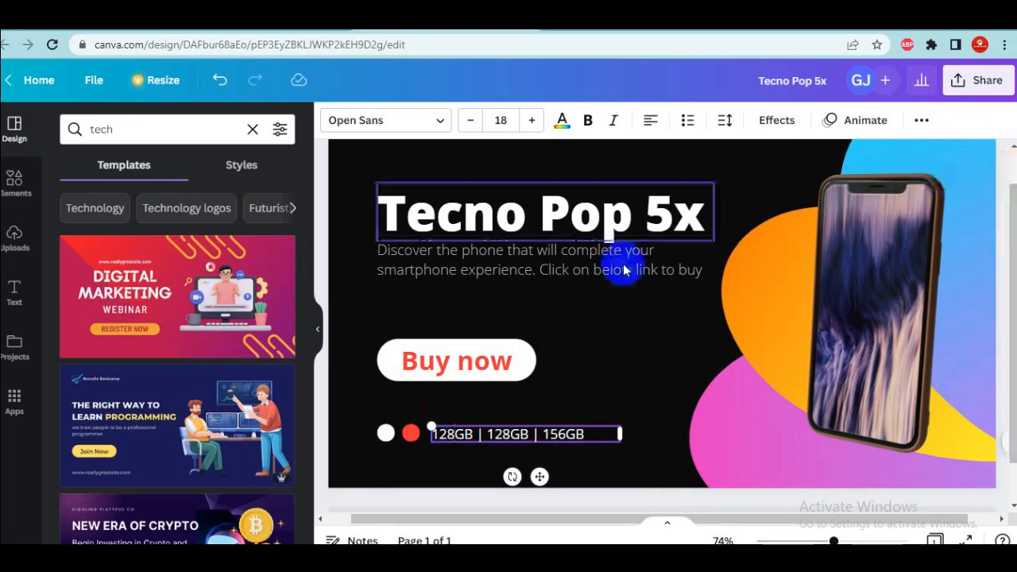
Step: Change the second value of the storage line to 8GB
click(509, 434)
triple_click(510, 434)
click(510, 434)
key(BackSpace)
key(BackSpace)
key(BackSpace)
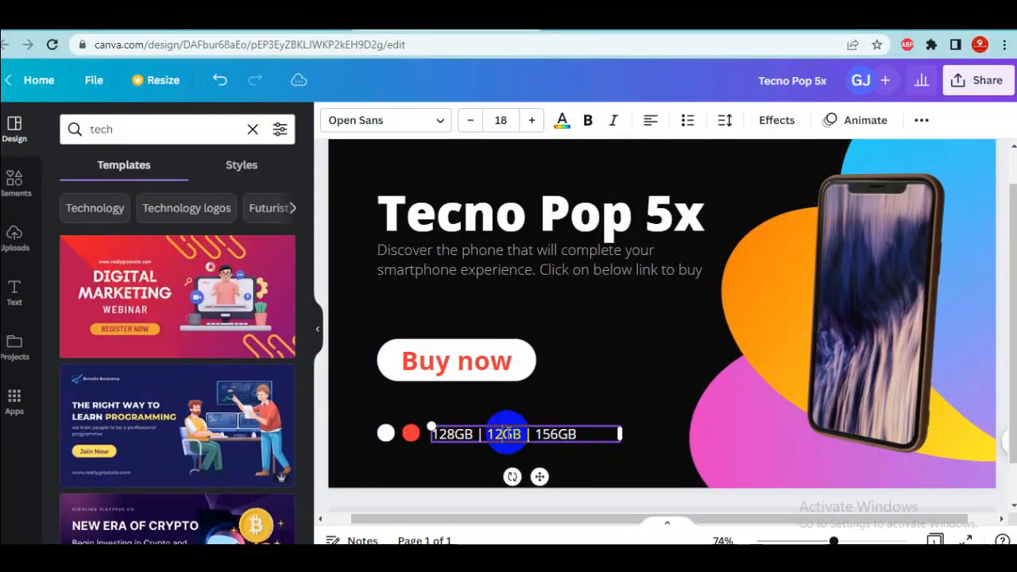
text(8)
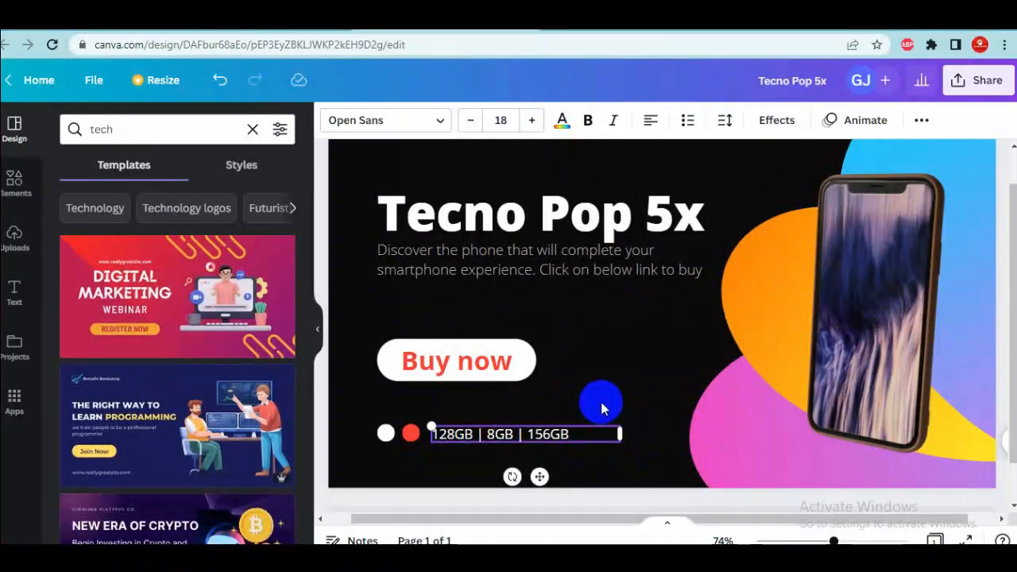
Step: Try yellow, pink and grey as the page background colour and set it back to black
click(647, 328)
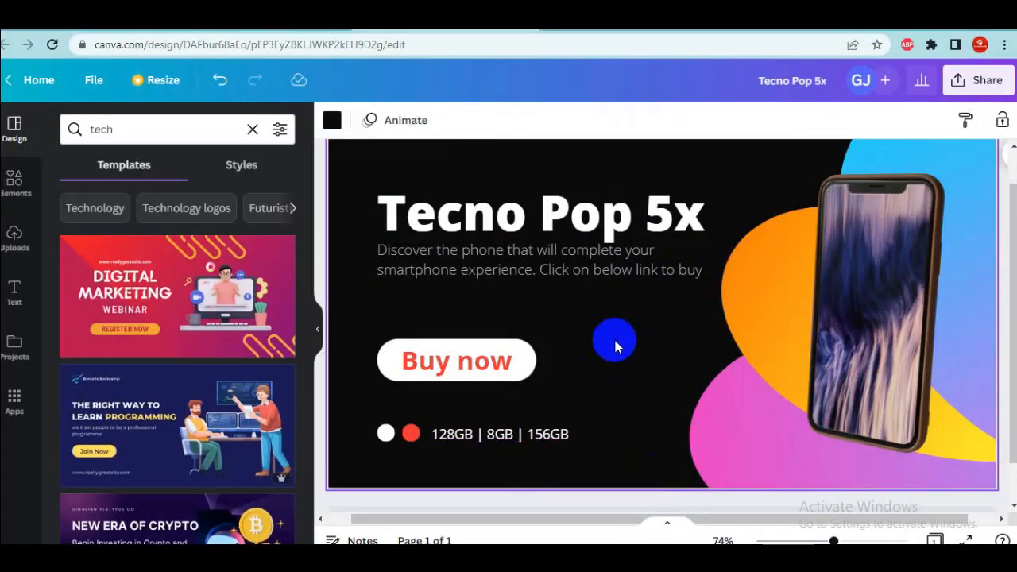
click(333, 120)
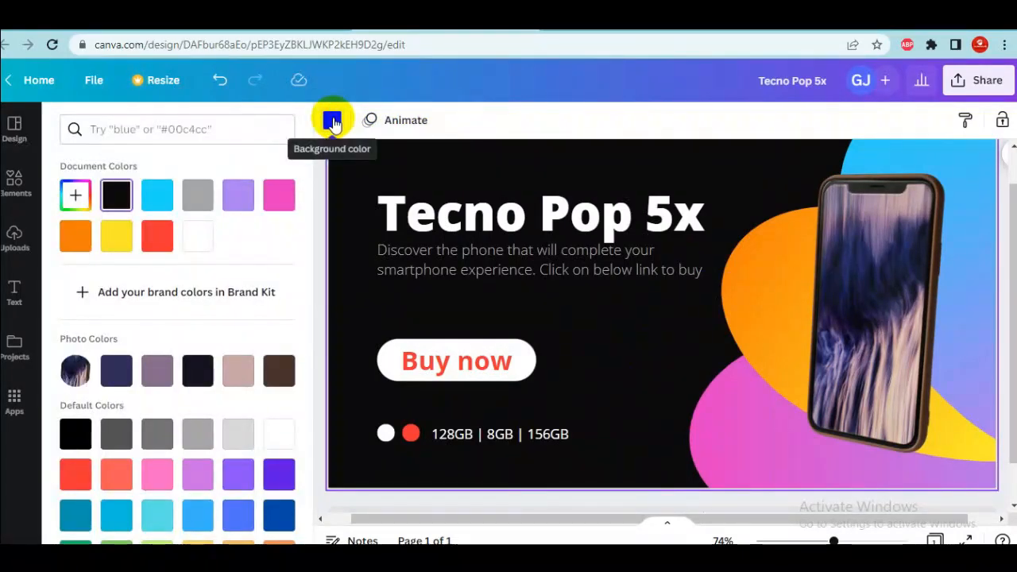
click(122, 245)
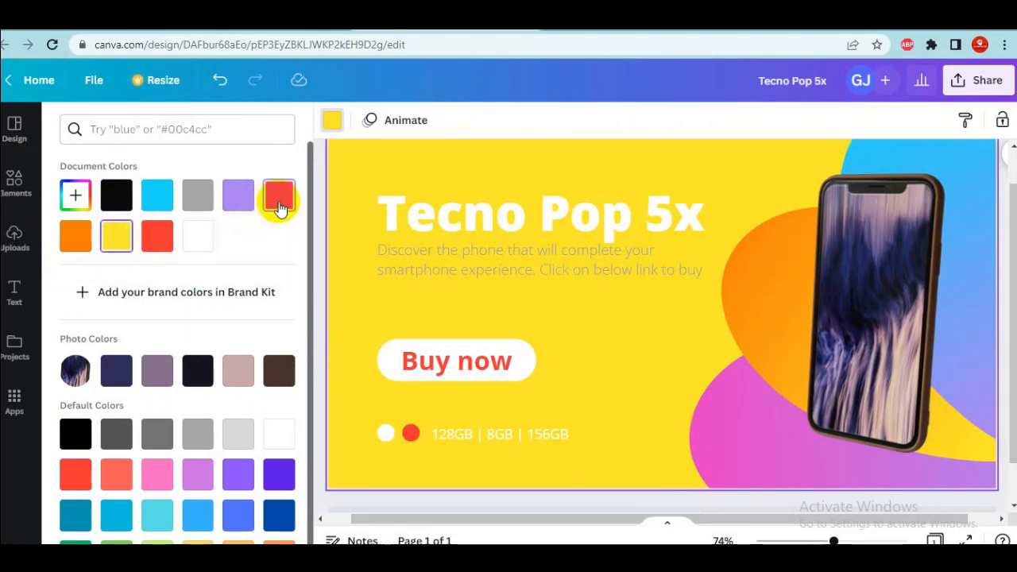
click(278, 197)
click(191, 204)
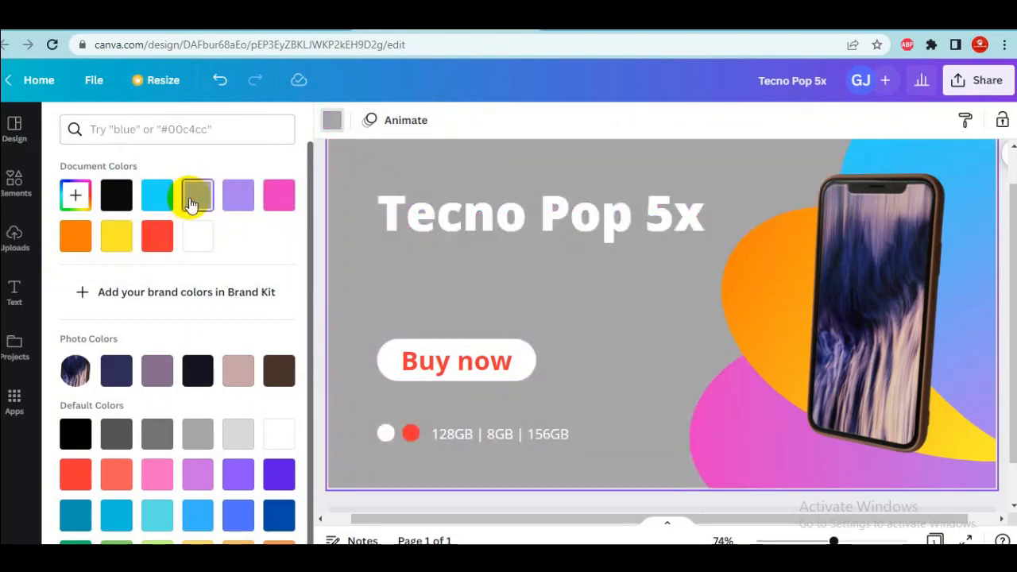
click(116, 195)
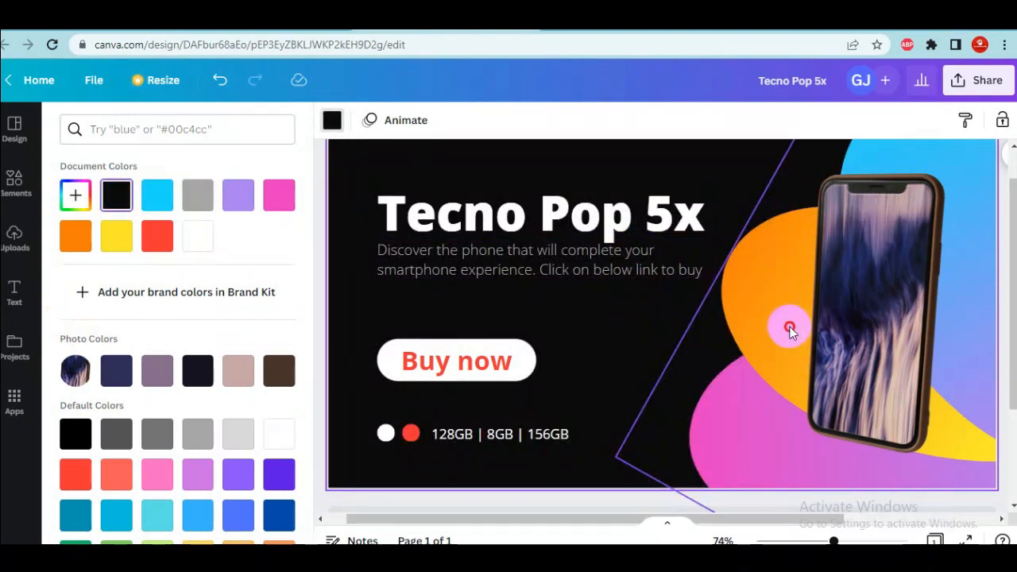
Step: Enlarge the phone image so it fills most of the page height, keeping it over the colourful blob graphic
click(844, 323)
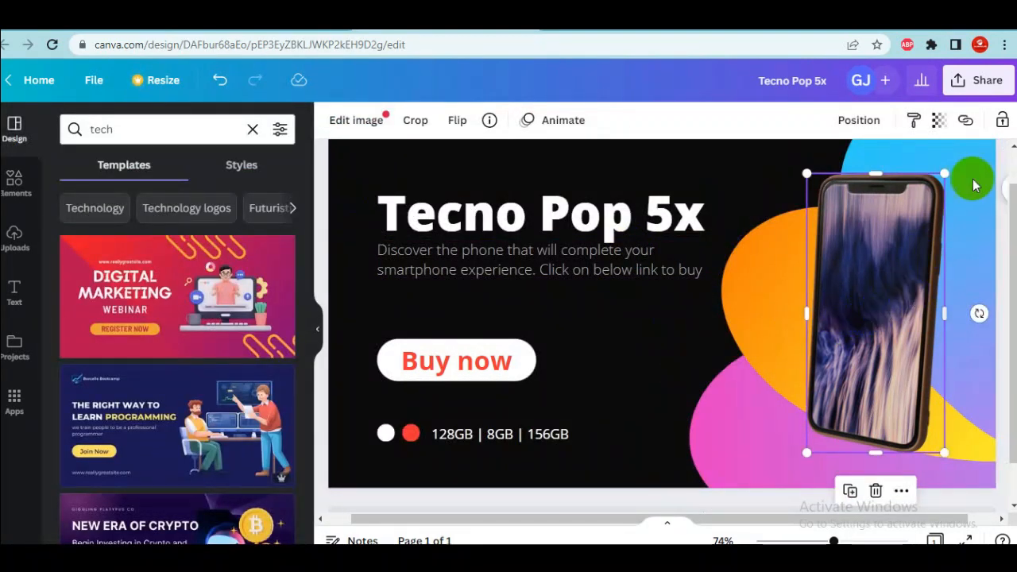
drag(945, 167, 961, 141)
drag(917, 239, 908, 258)
drag(955, 471, 957, 482)
drag(900, 436, 904, 429)
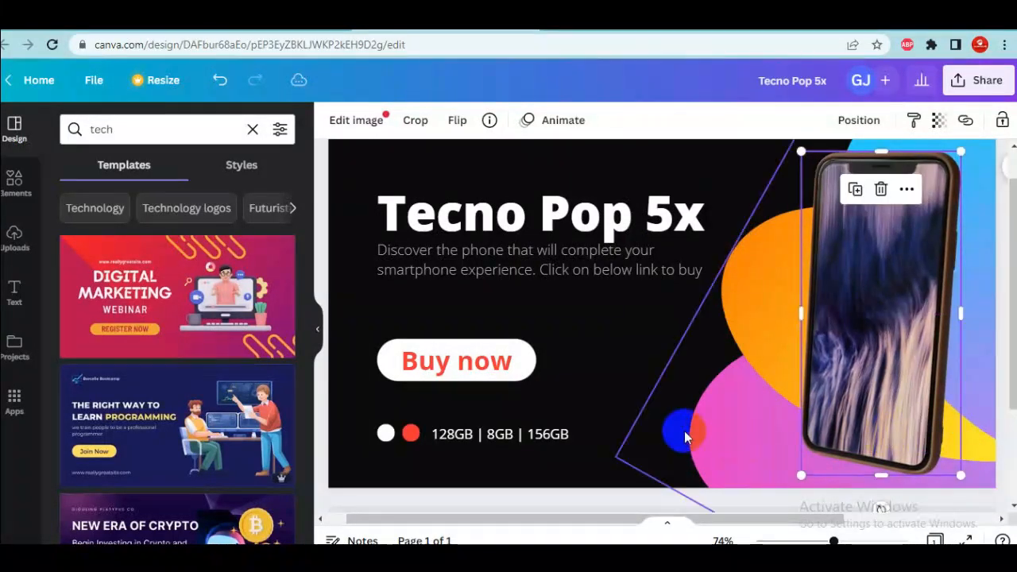
Step: Shift the blob graphic behind the phone slightly left and down, and recolour its orange part white
click(762, 317)
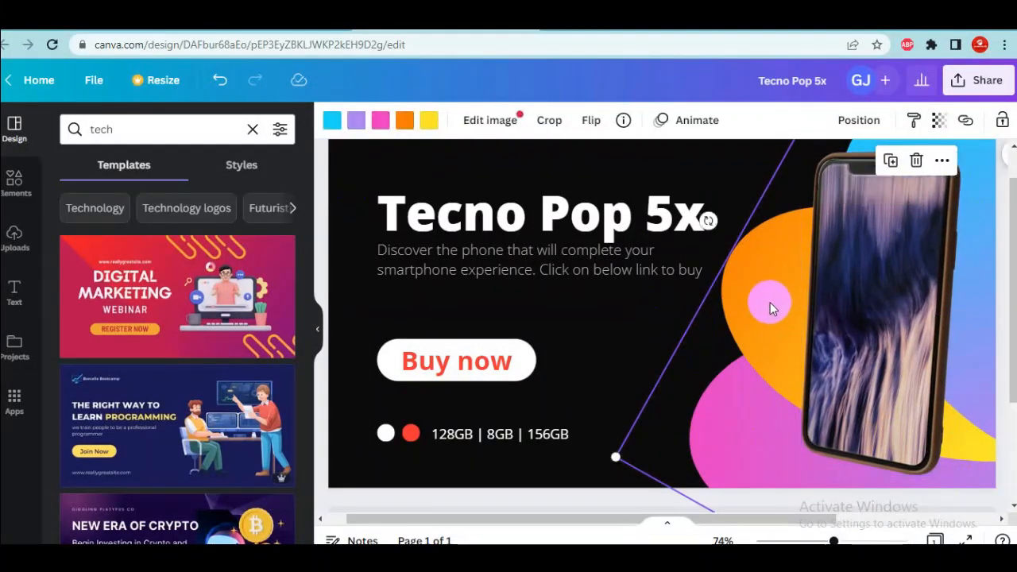
mouse_move(765, 299)
mouse_down()
mouse_move(744, 318)
mouse_move(753, 303)
mouse_move(754, 316)
mouse_up()
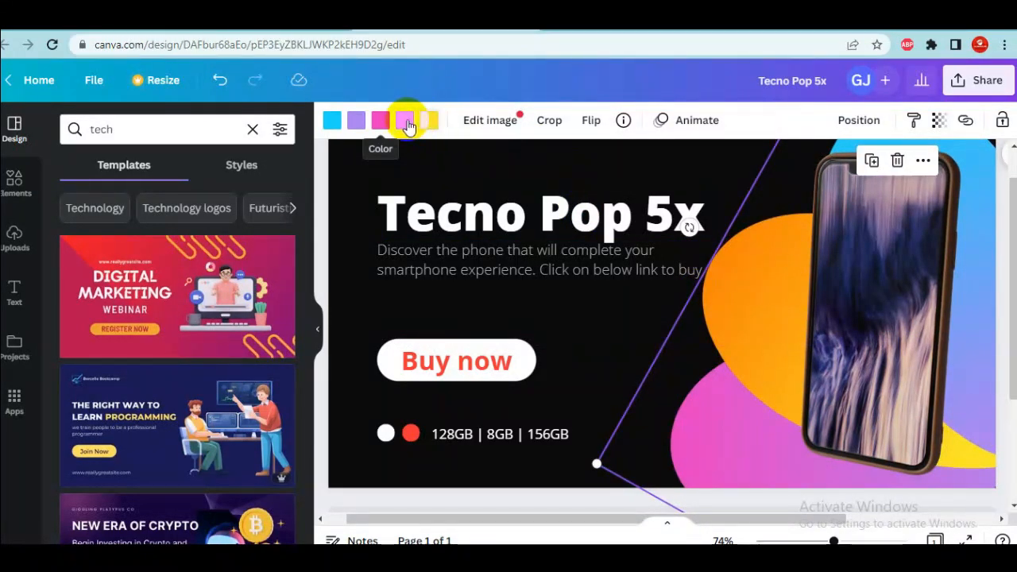
click(406, 122)
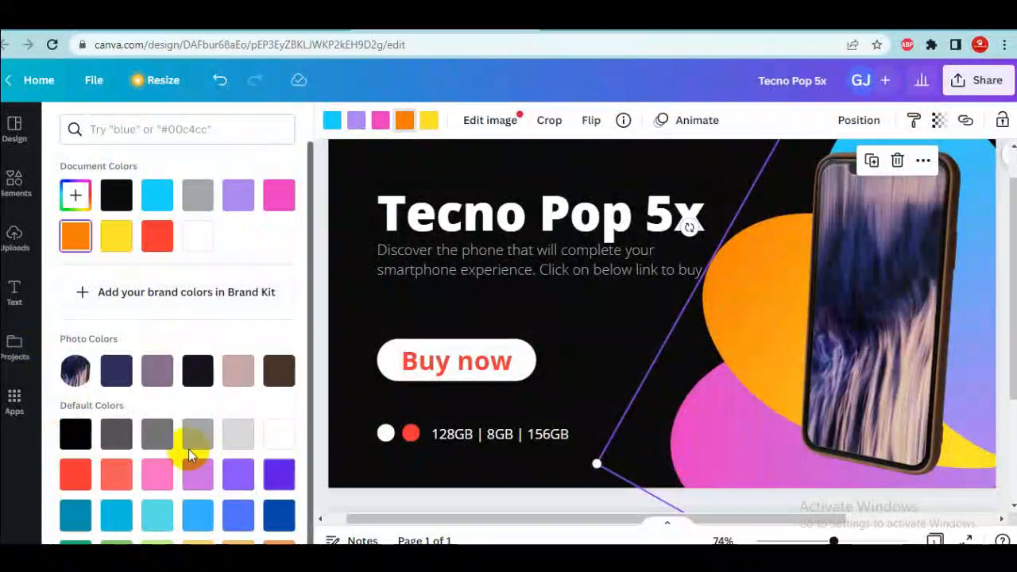
click(198, 241)
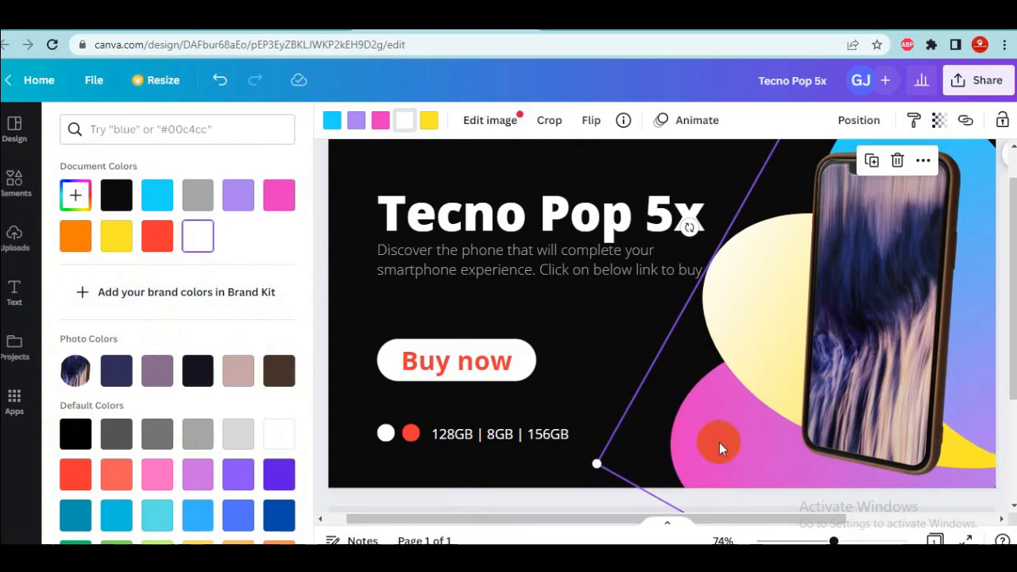
Step: Recolour the pink part of the blob graphic bright red #ff3131
click(380, 120)
click(279, 194)
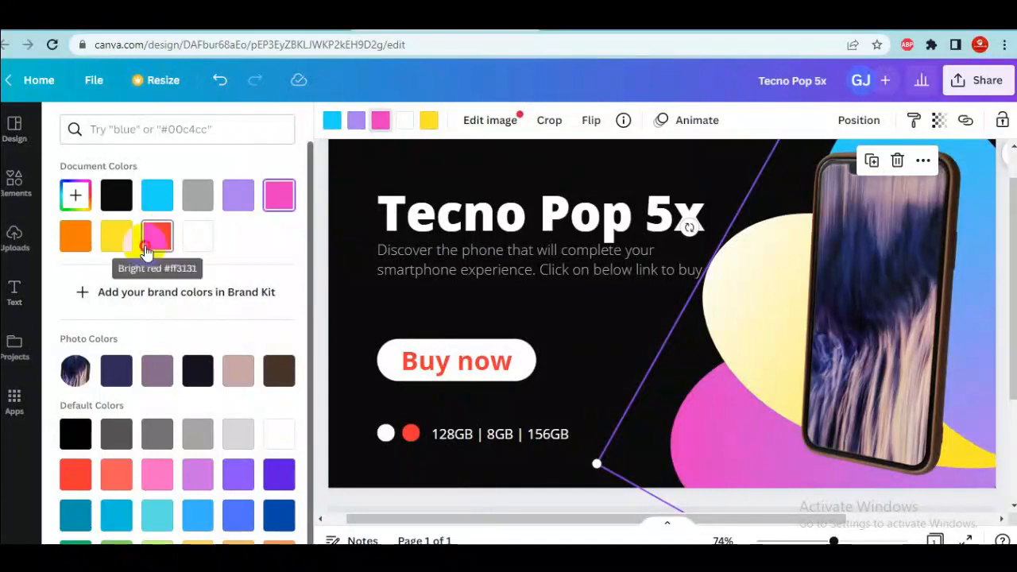
click(148, 247)
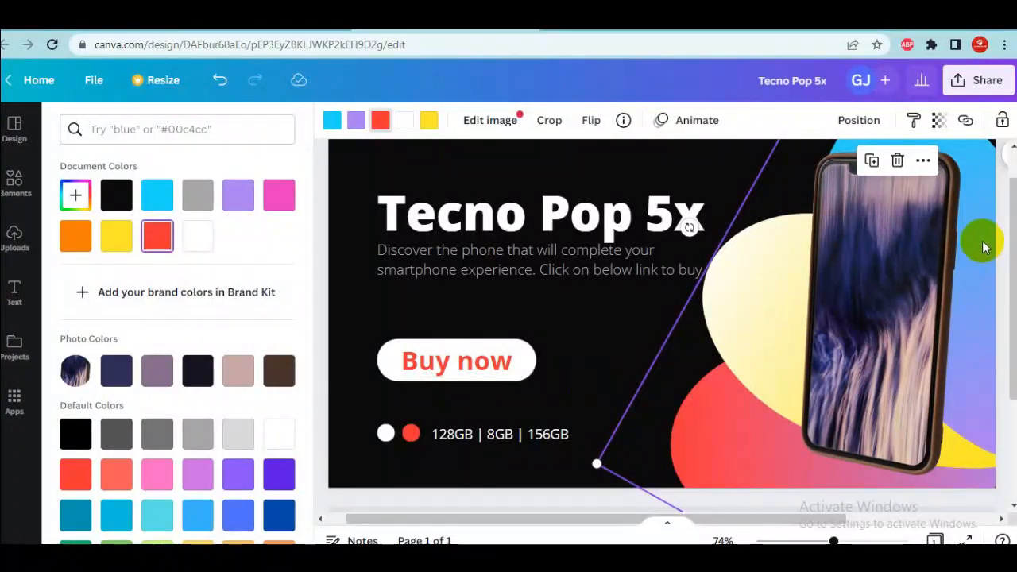
click(383, 121)
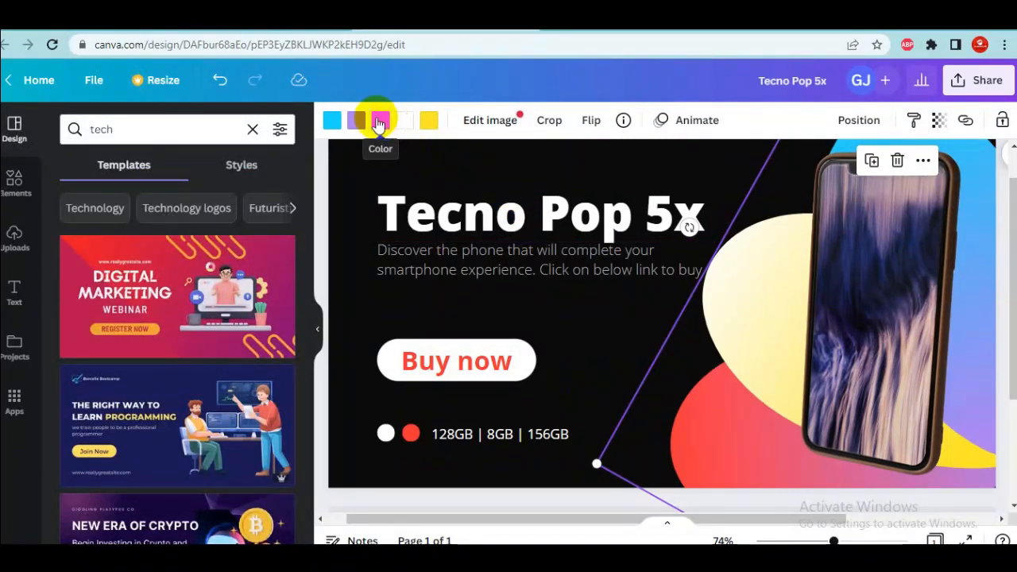
click(333, 119)
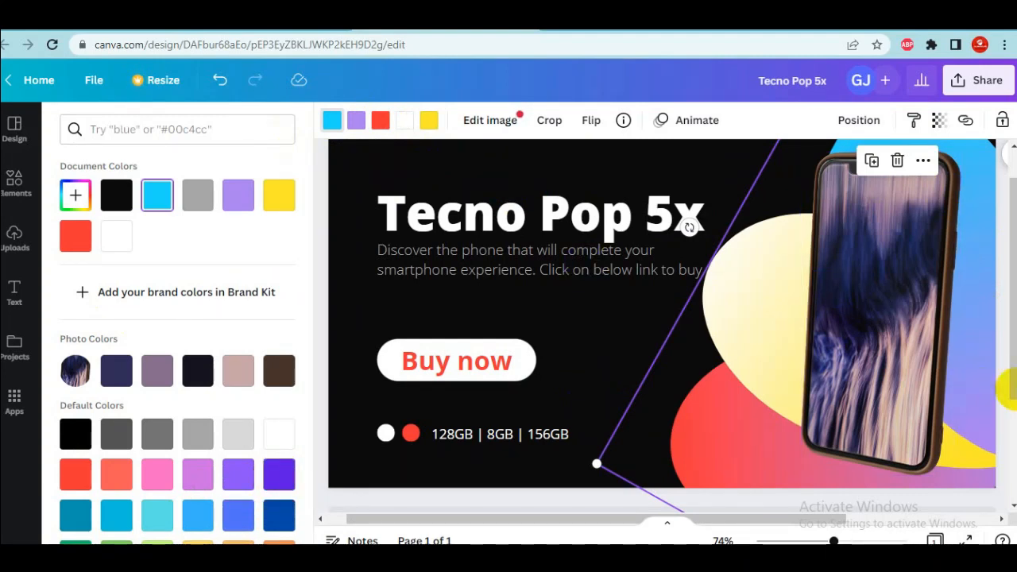
mouse_move(1012, 393)
mouse_down()
mouse_move(1012, 367)
mouse_move(1013, 436)
mouse_move(1012, 377)
mouse_up()
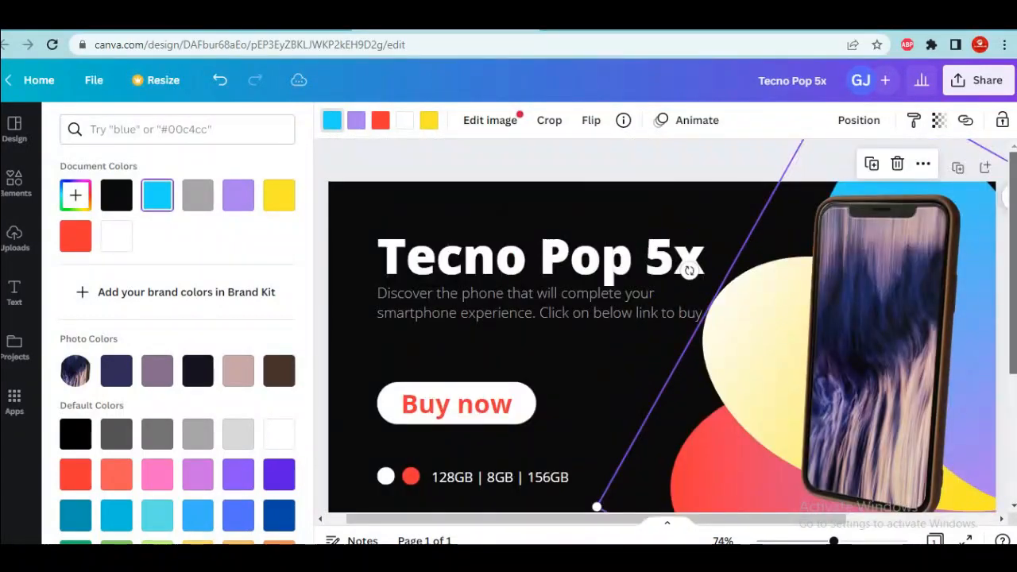
Step: Download the design as a JPG at size 1 and quality 80, and open the downloaded Tecno Pop 5x.jpg
click(973, 88)
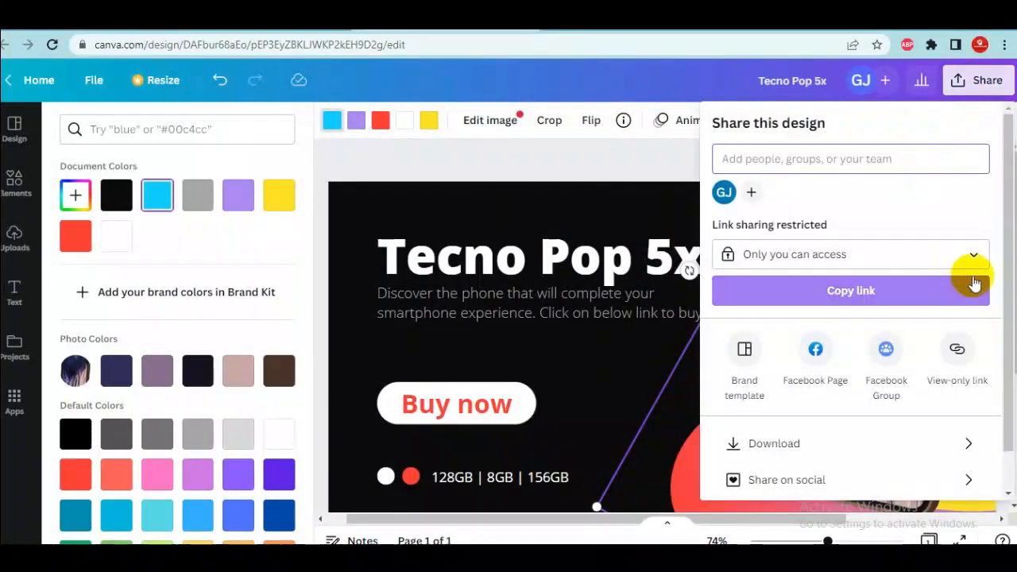
scroll(1006, 318, down, 2)
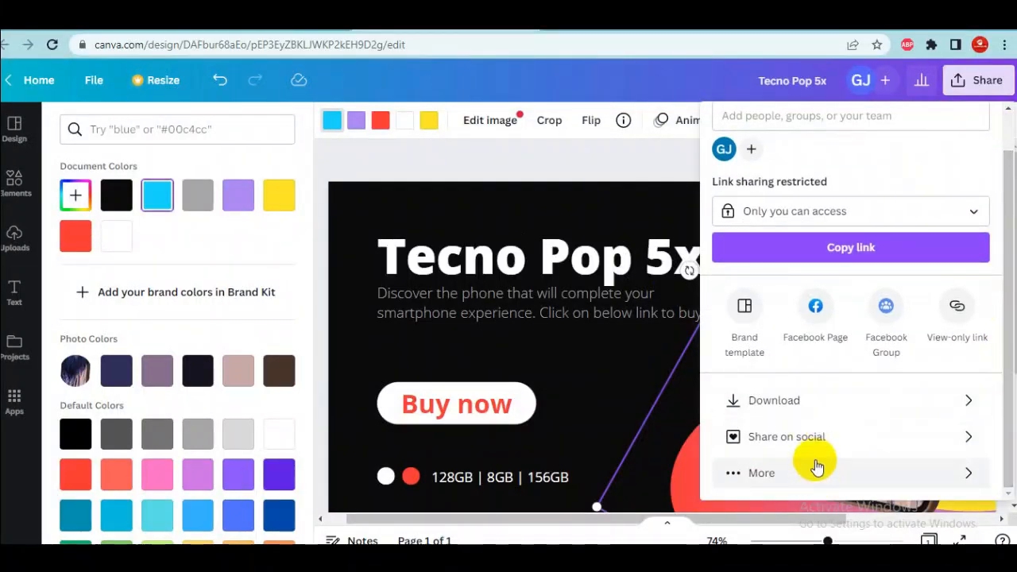
click(823, 399)
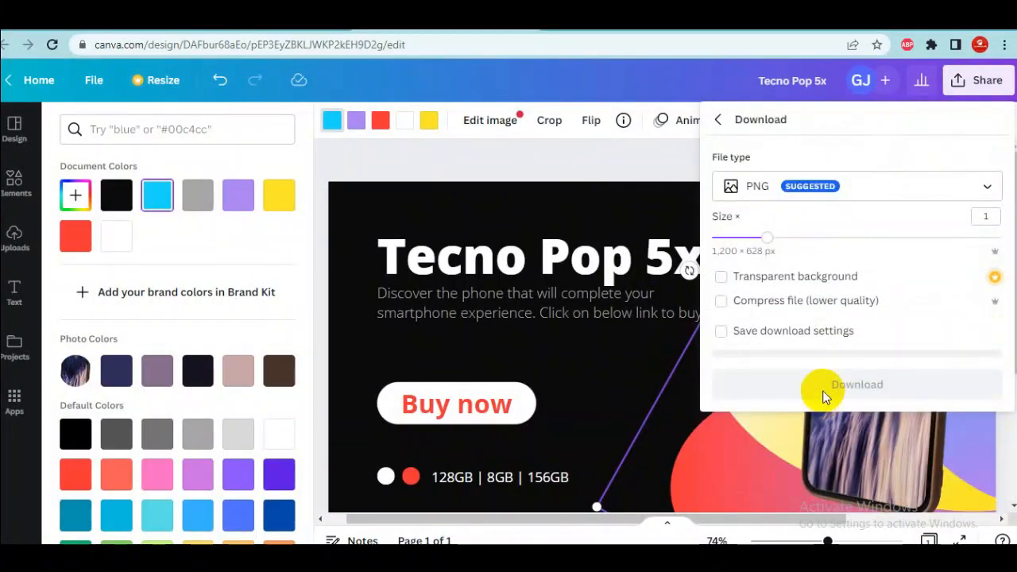
click(885, 186)
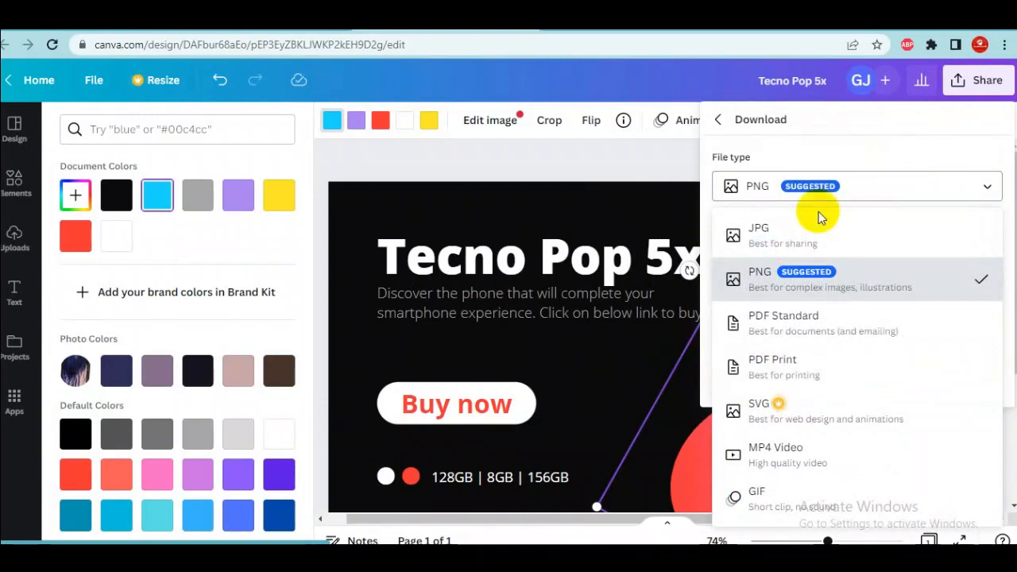
click(864, 239)
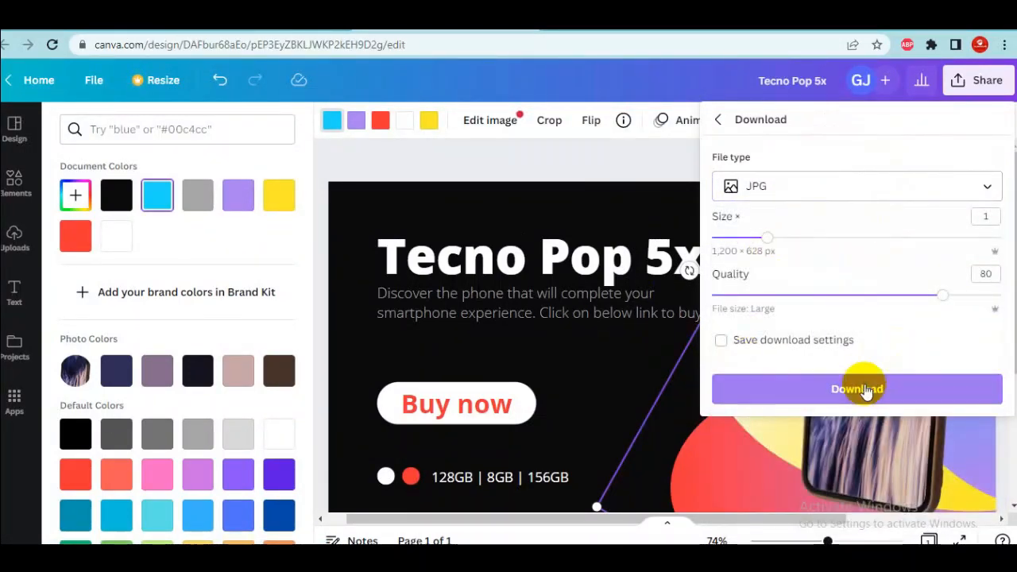
click(865, 391)
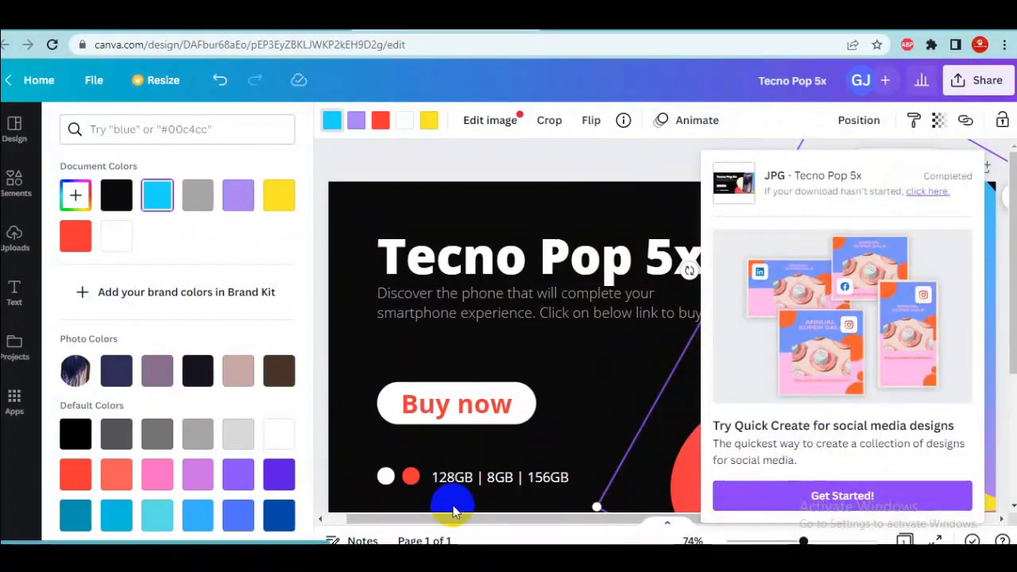
click(923, 192)
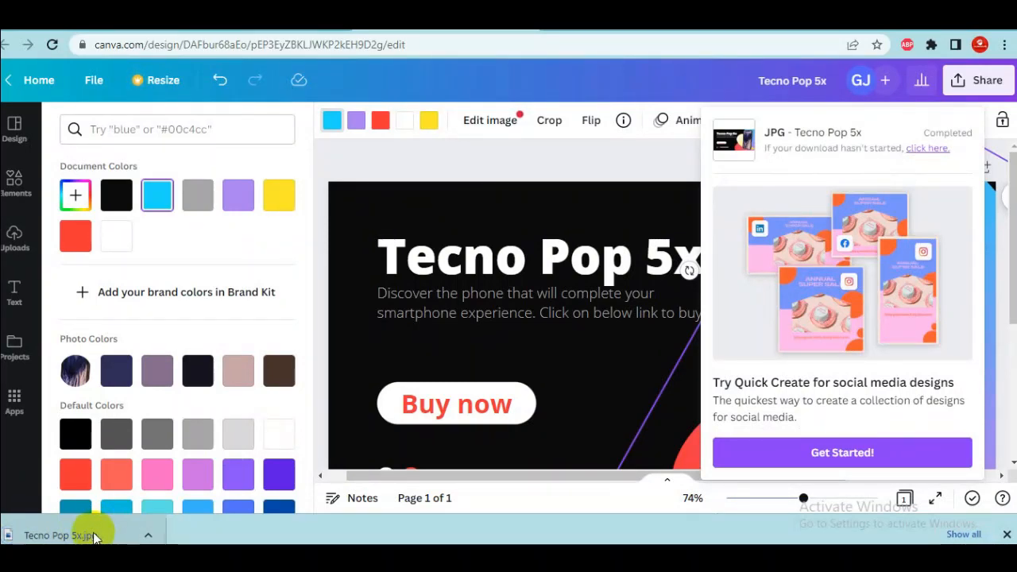
click(93, 536)
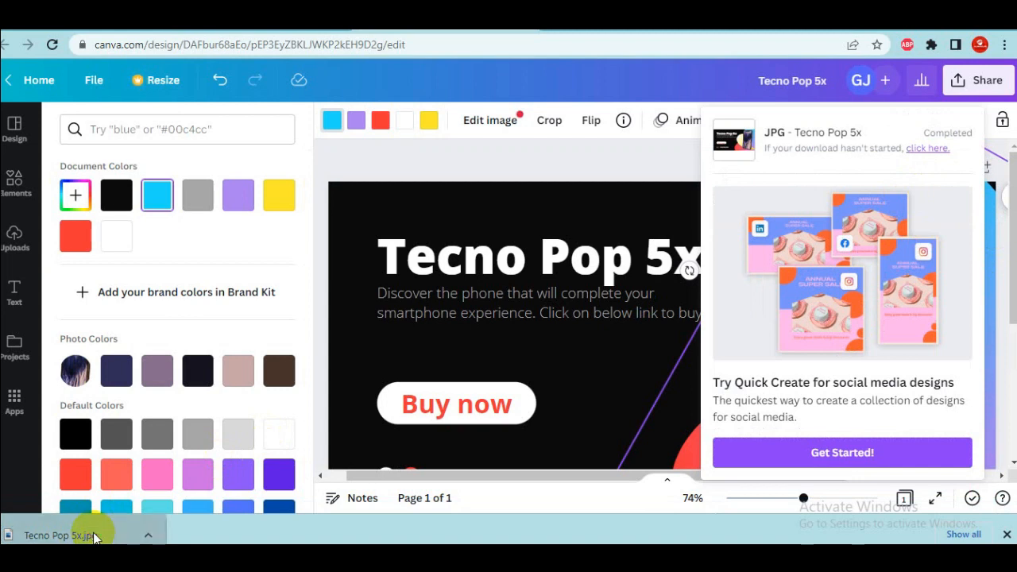